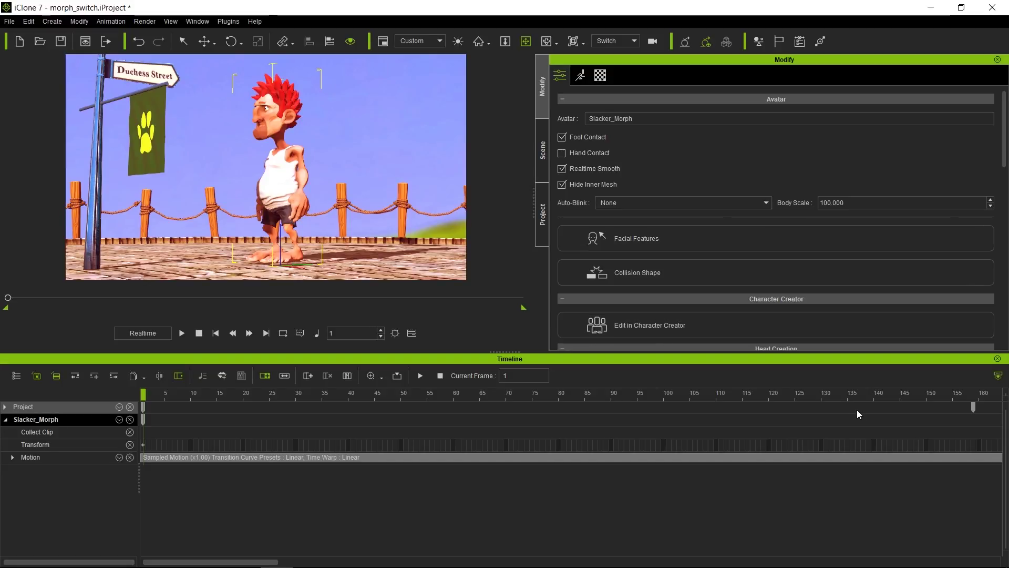
- End the project's playback range at about frame 419 and play the animation to review it
scroll(588, 481, "down", 5)
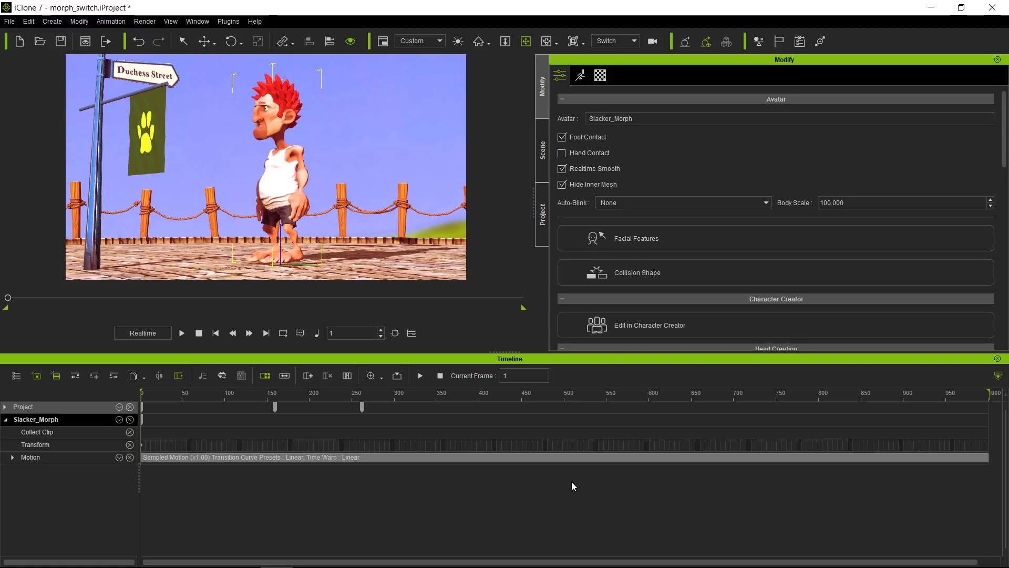
left_click_drag(278, 389, 495, 391)
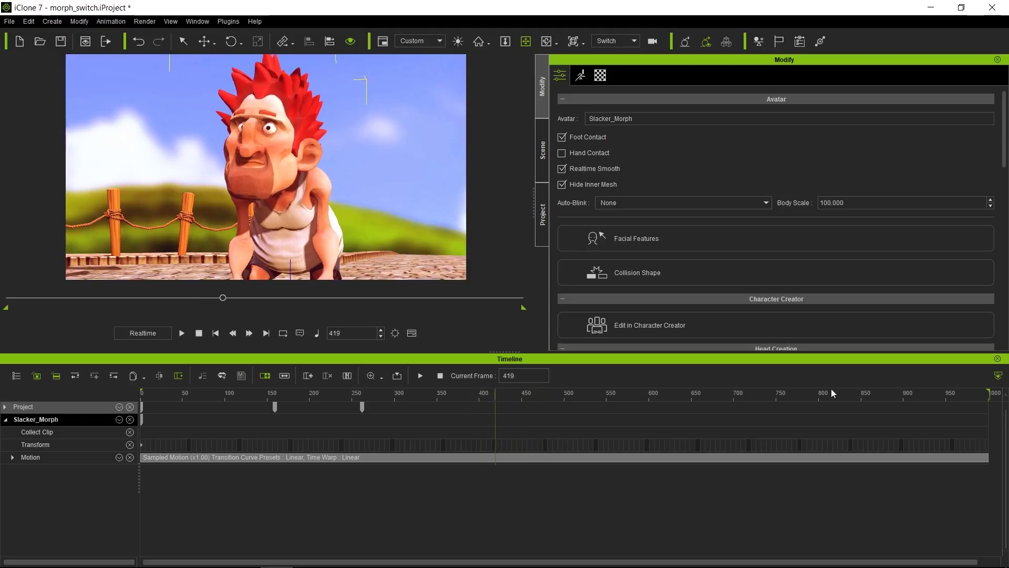
left_click_drag(984, 398, 493, 416)
key("space")
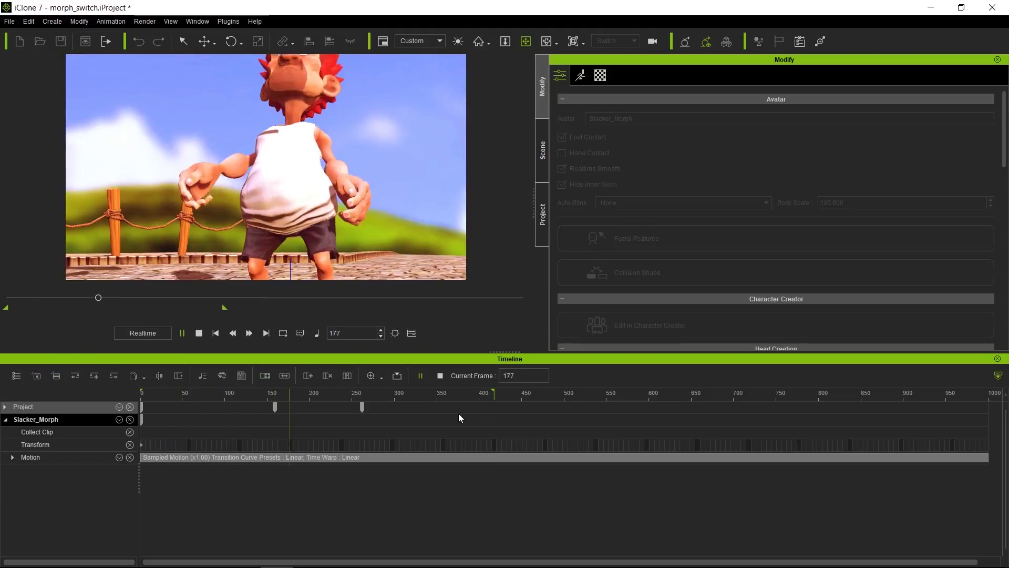
key("space")
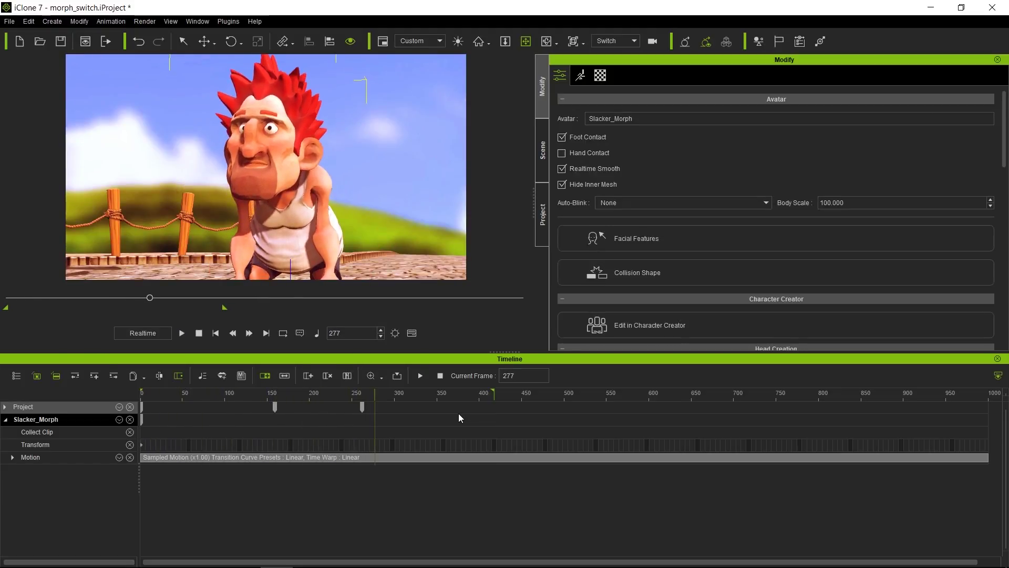
left_click(443, 380)
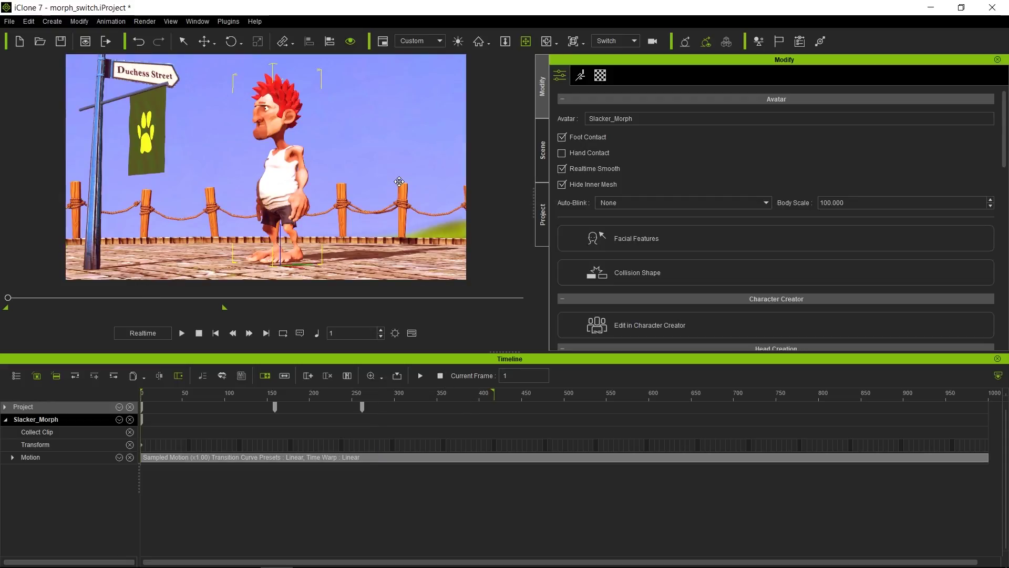
- List the scene's cameras in the scene hierarchy and widen the Name column to fit their full names
left_click(401, 91)
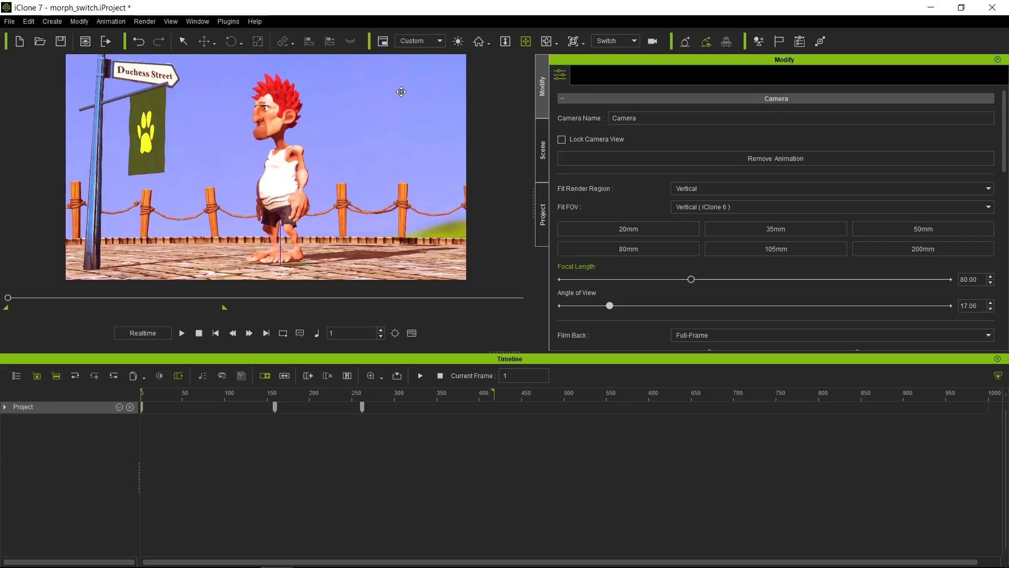
right_click(402, 92)
left_click(402, 91)
left_click(542, 151)
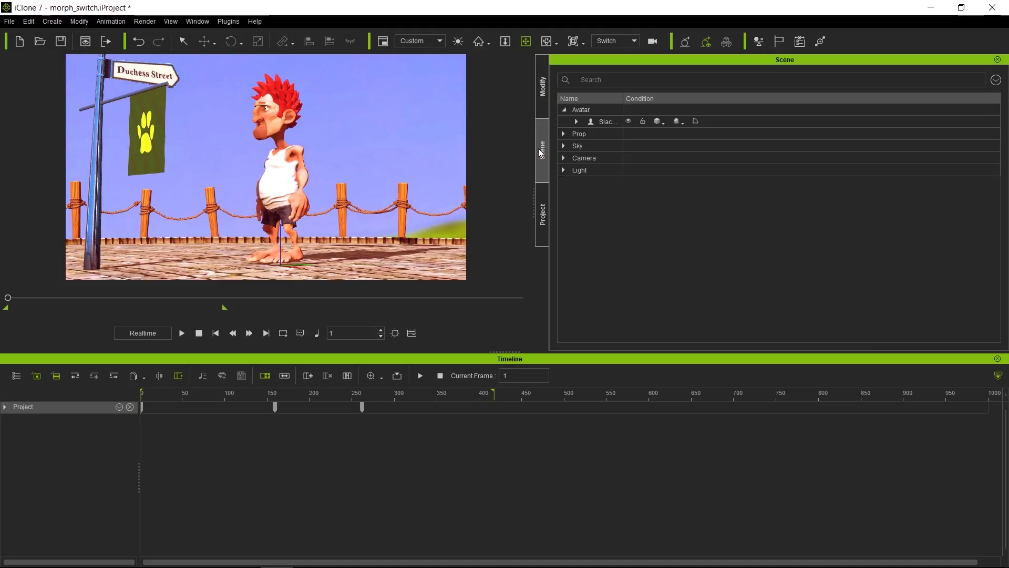
left_click(573, 159)
left_click(564, 157)
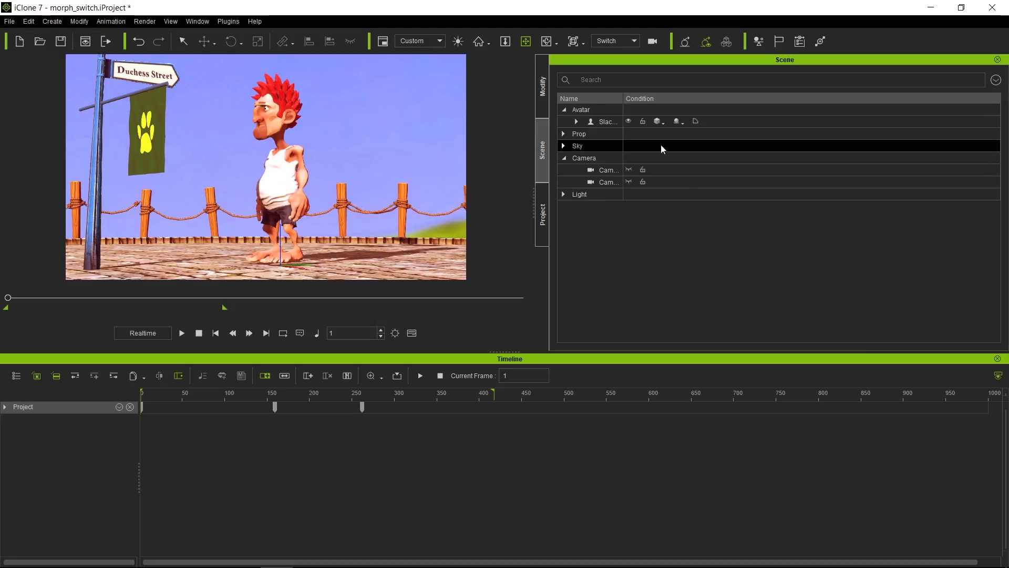
left_click_drag(623, 100, 655, 100)
- Remove the object animation from the camera named Camera
left_click(656, 110)
left_click(675, 195)
left_click(686, 180)
left_click(687, 170)
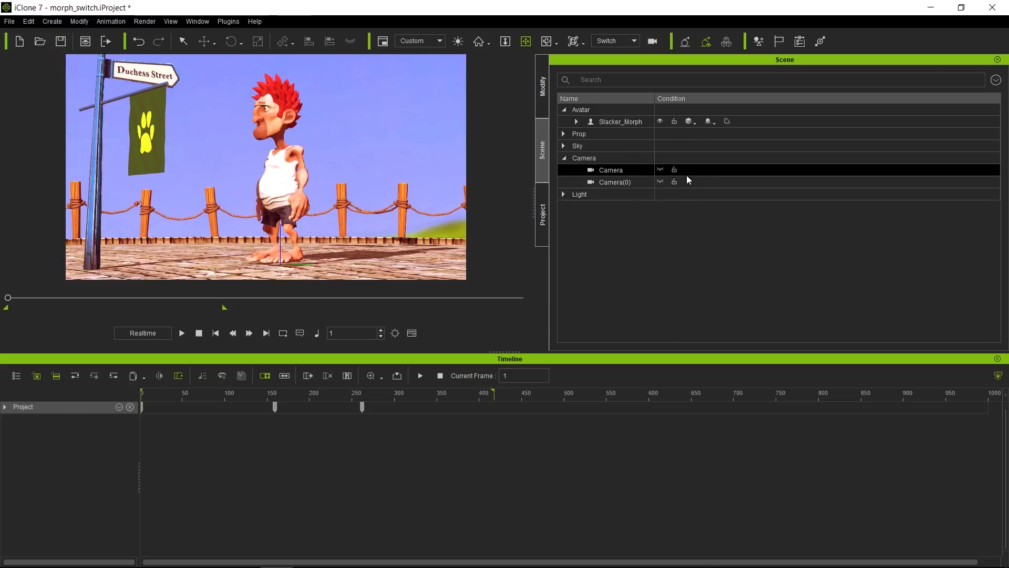
right_click(439, 109)
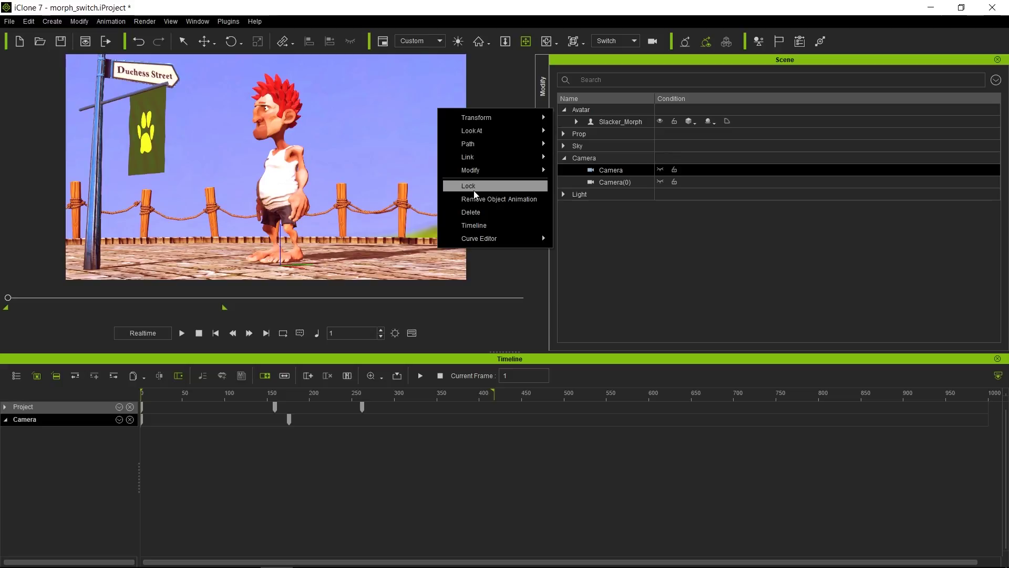
left_click(478, 204)
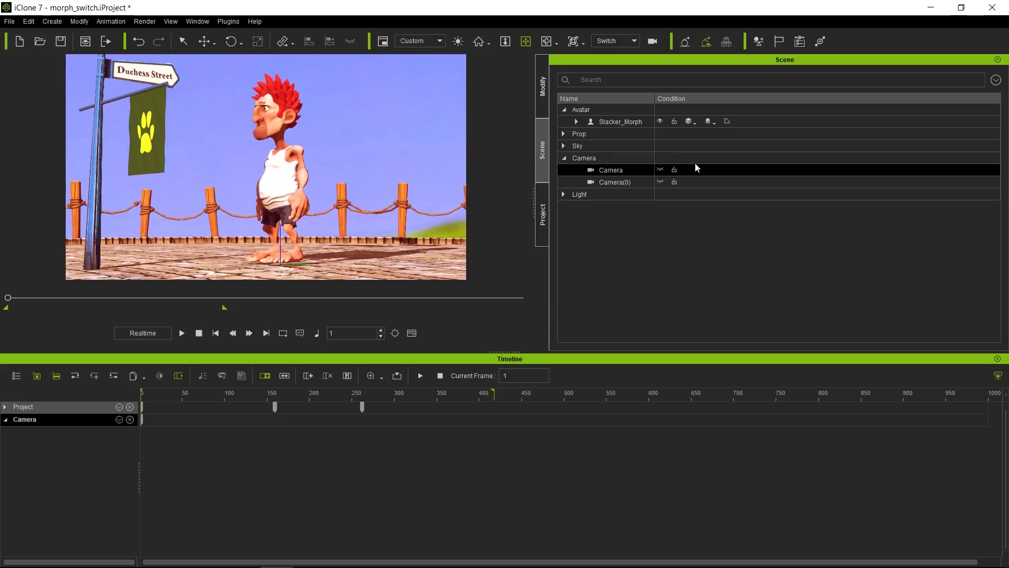
- Remove the object animation from Camera(0), play the scene to check the view, and return to the first frame
left_click(719, 181)
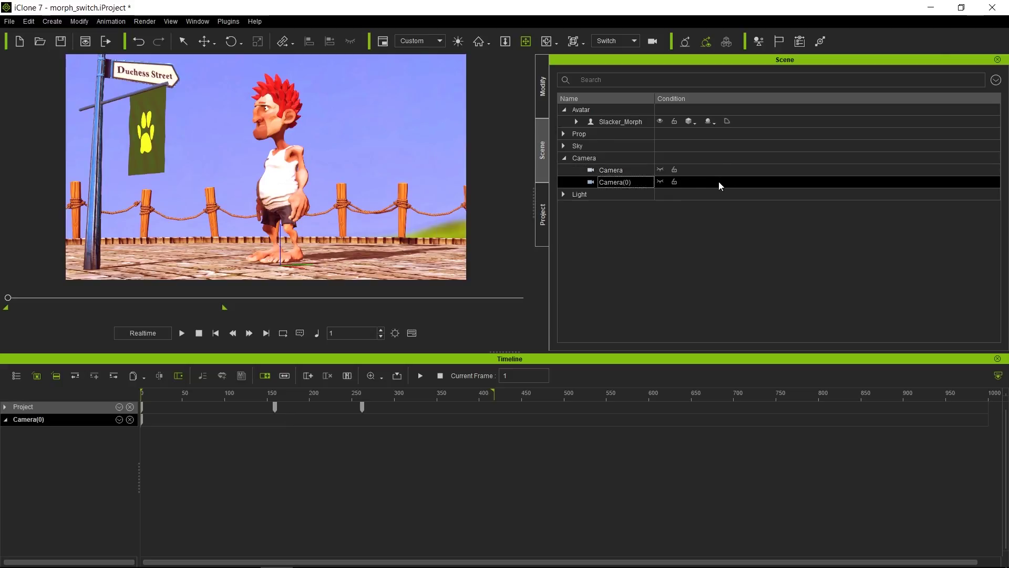
right_click(421, 127)
left_click(468, 217)
key("space")
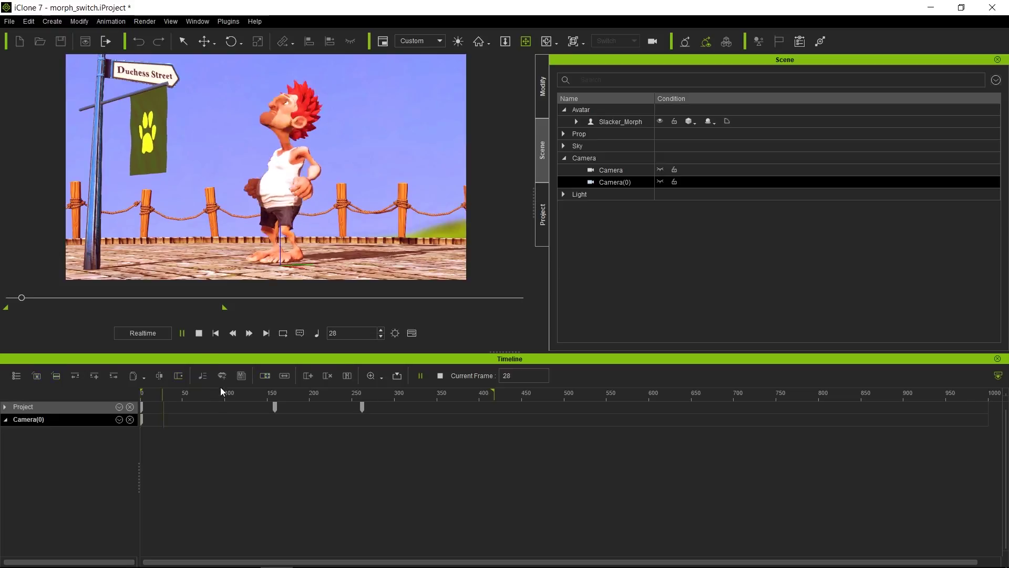
key("space")
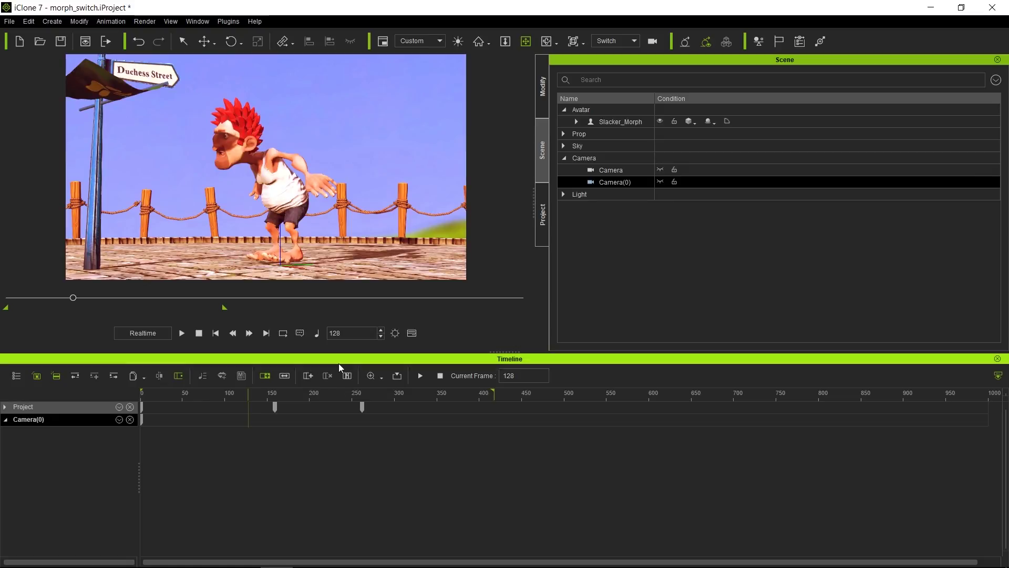
left_click(199, 336)
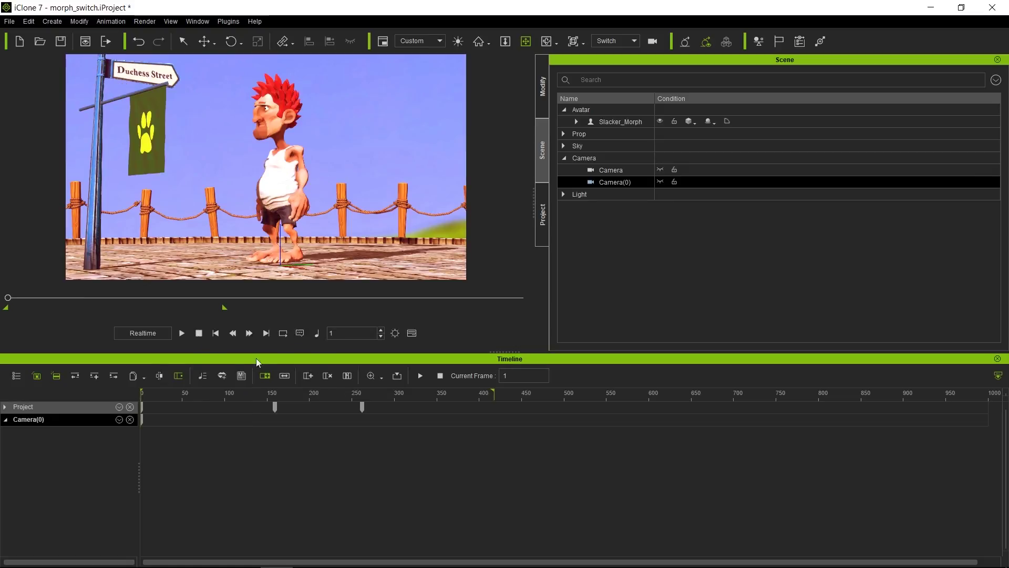
- Hide the playback controls to enlarge the preview, and fit the timeline to roughly the first 800 frames
left_click(1000, 379)
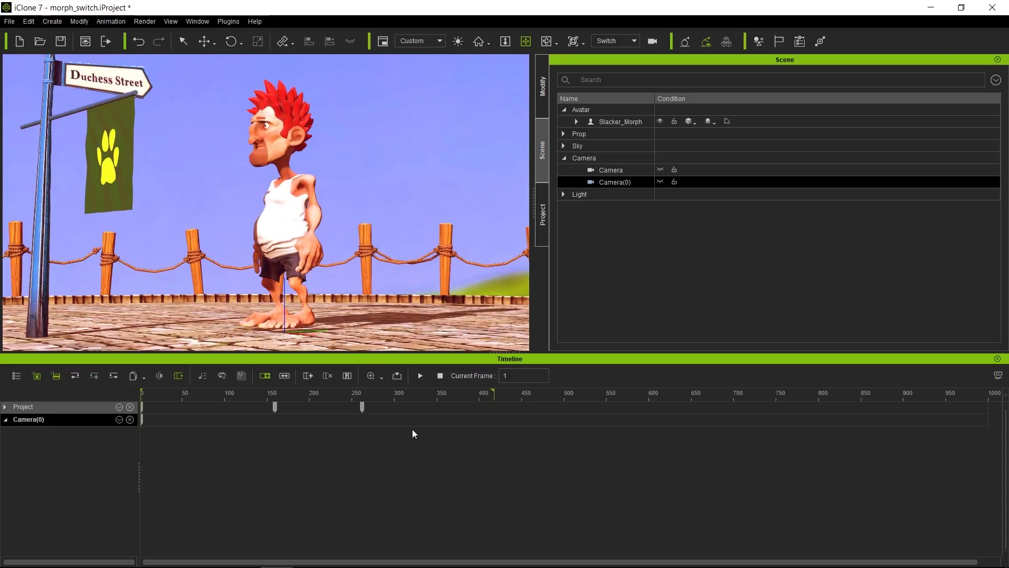
scroll(311, 490, "up", 3)
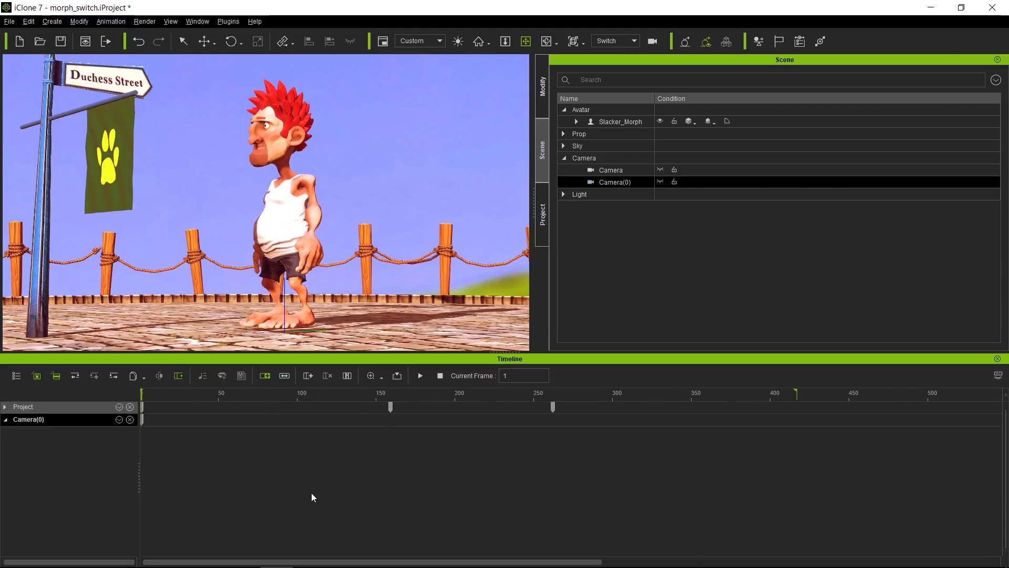
scroll(303, 482, "down", 2)
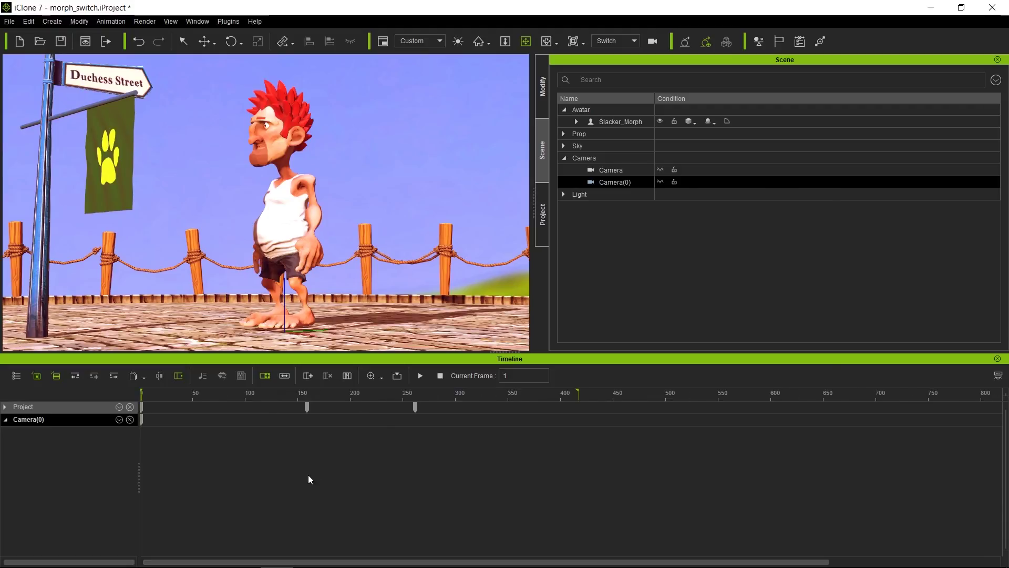
left_click_drag(241, 396, 26, 437)
- Show the Morph track of the Slacker_Morph avatar in the timeline and expand it to its individual morphs
left_click(272, 154)
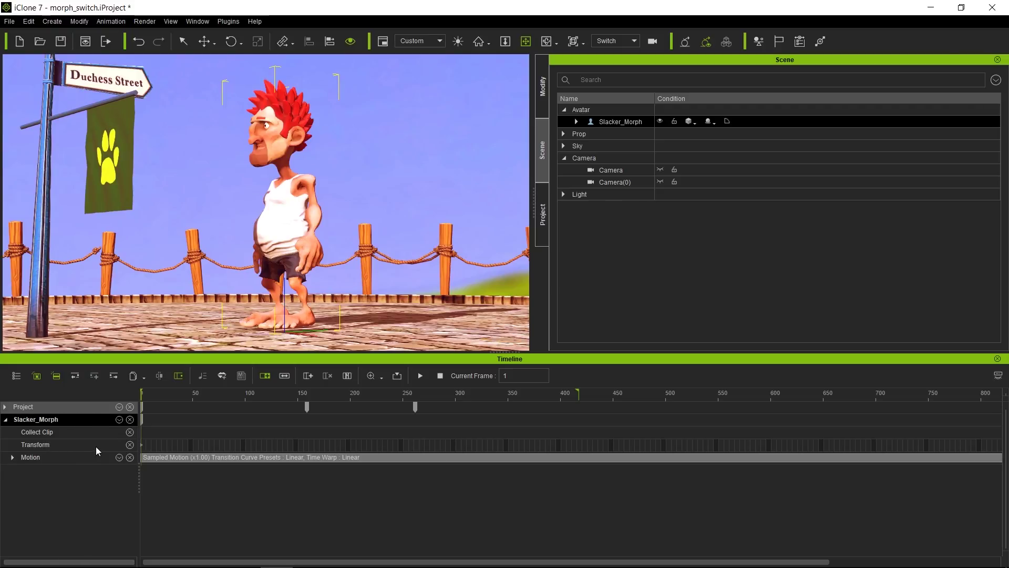
left_click(119, 419)
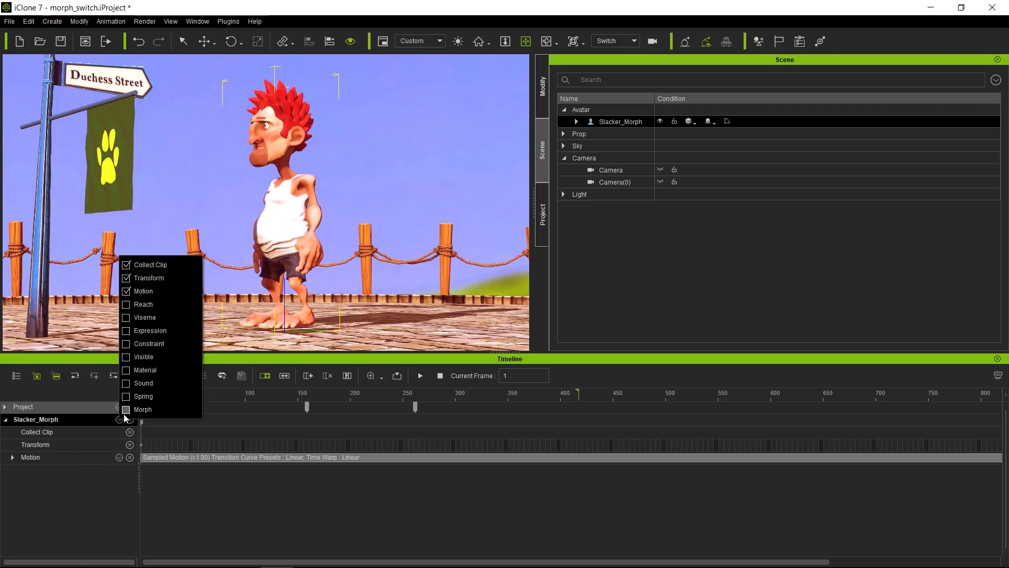
left_click(127, 409)
left_click(12, 470)
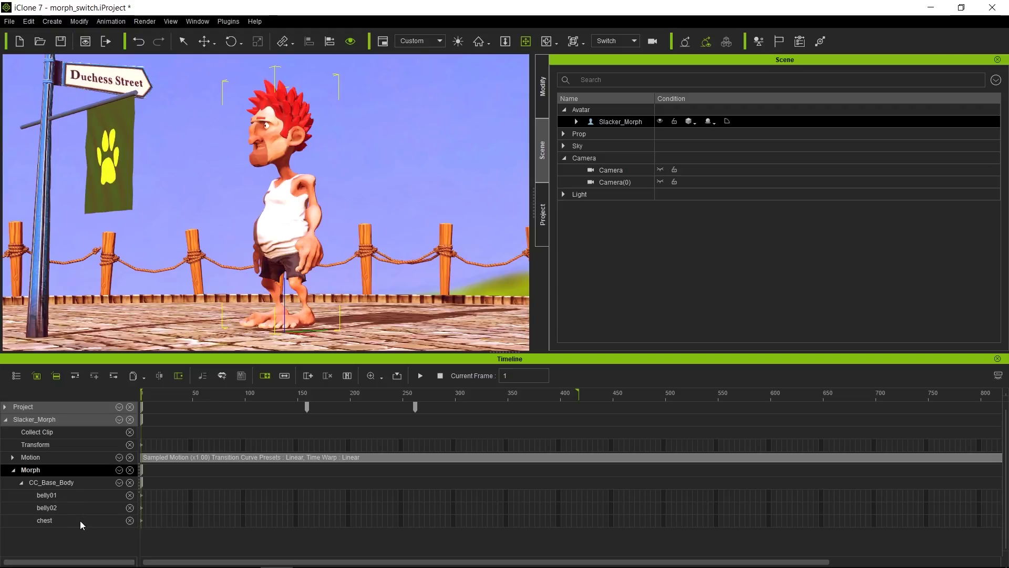
- Open the Morph Animator for Slacker_Morph and set a default morph key at frame 21
left_click_drag(150, 393, 228, 385)
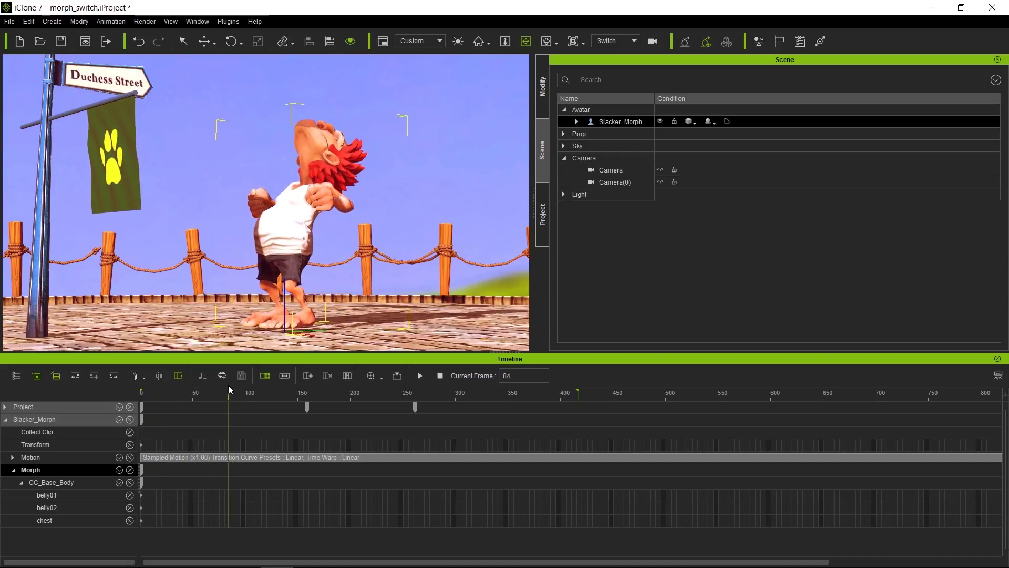
left_click_drag(229, 384, 163, 392)
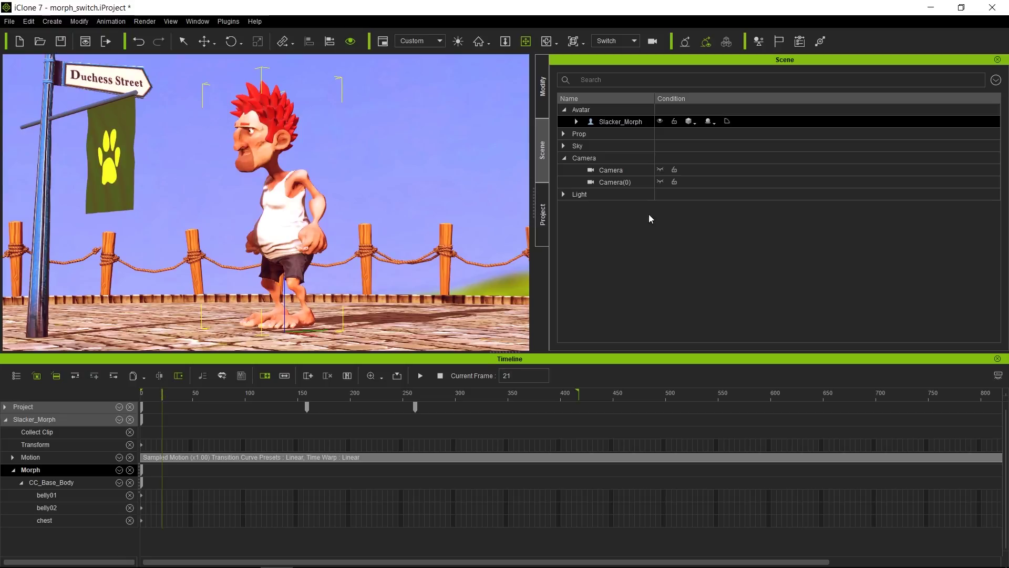
left_click(599, 110)
left_click(545, 94)
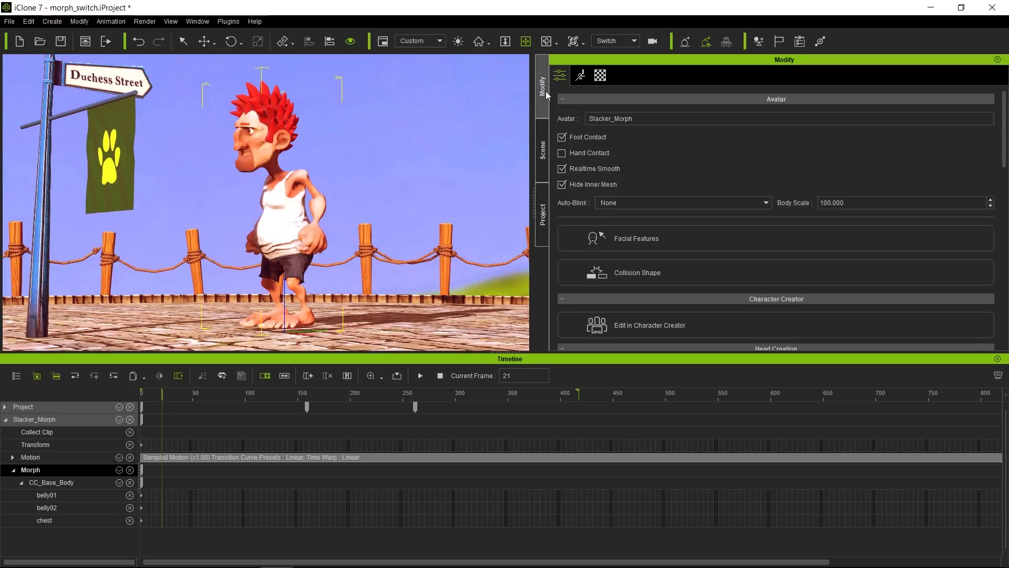
left_click(584, 76)
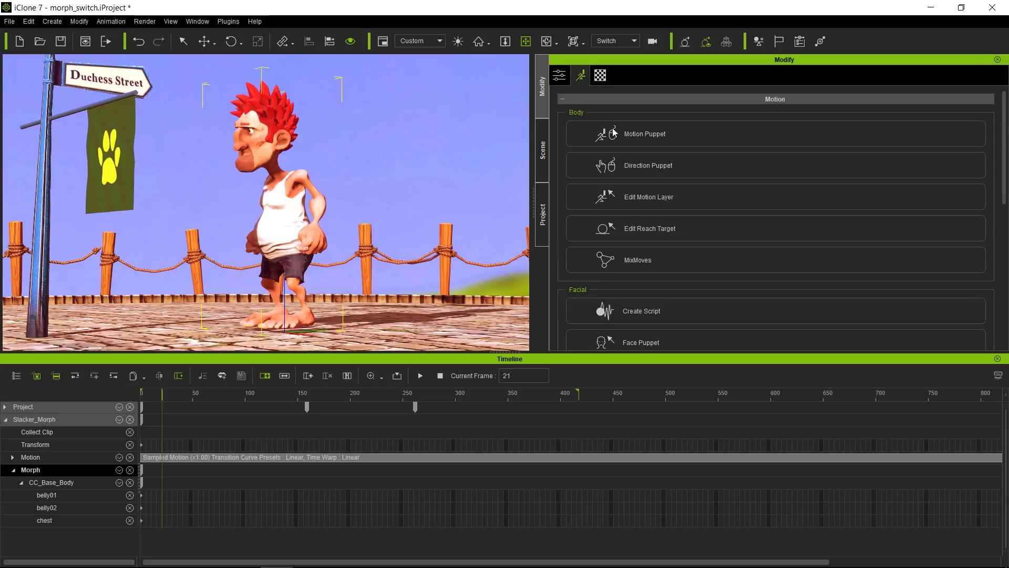
scroll(739, 299, "down", 5)
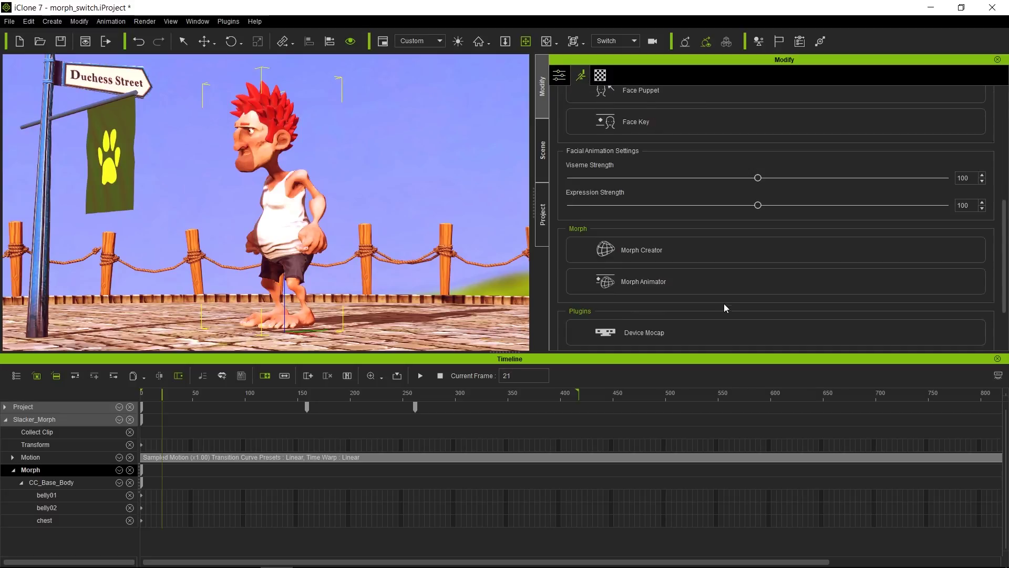
left_click(693, 282)
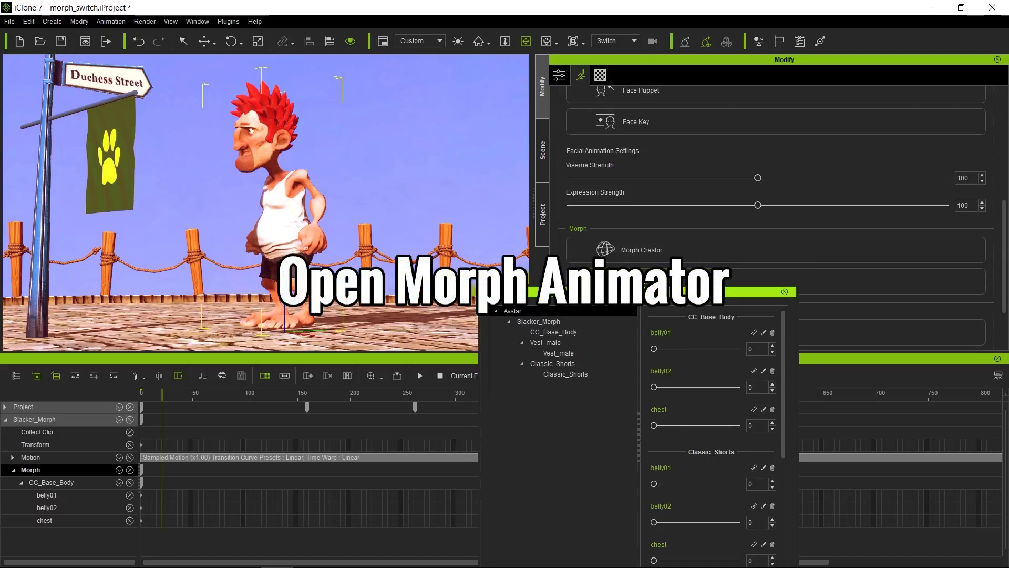
left_click_drag(681, 296, 749, 37)
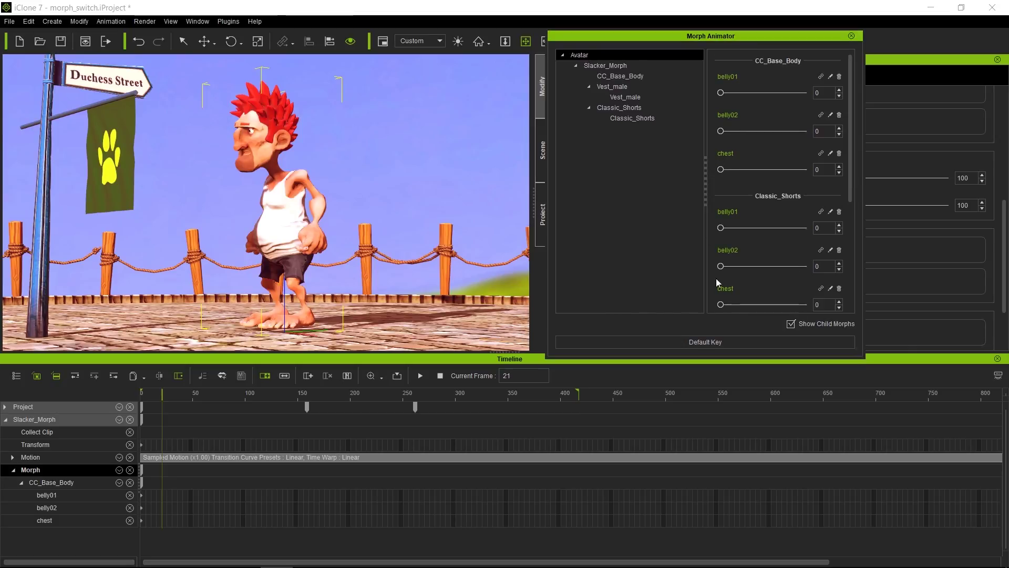
left_click(717, 341)
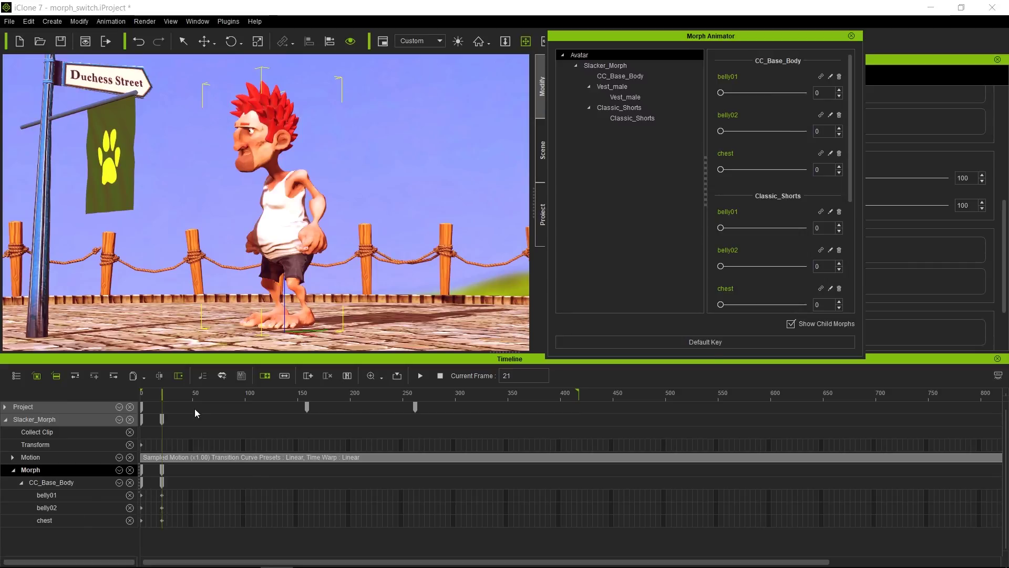
- At frame 87, set the CC_Base_Body morphs belly01 and chest to 100
left_click_drag(174, 393, 232, 389)
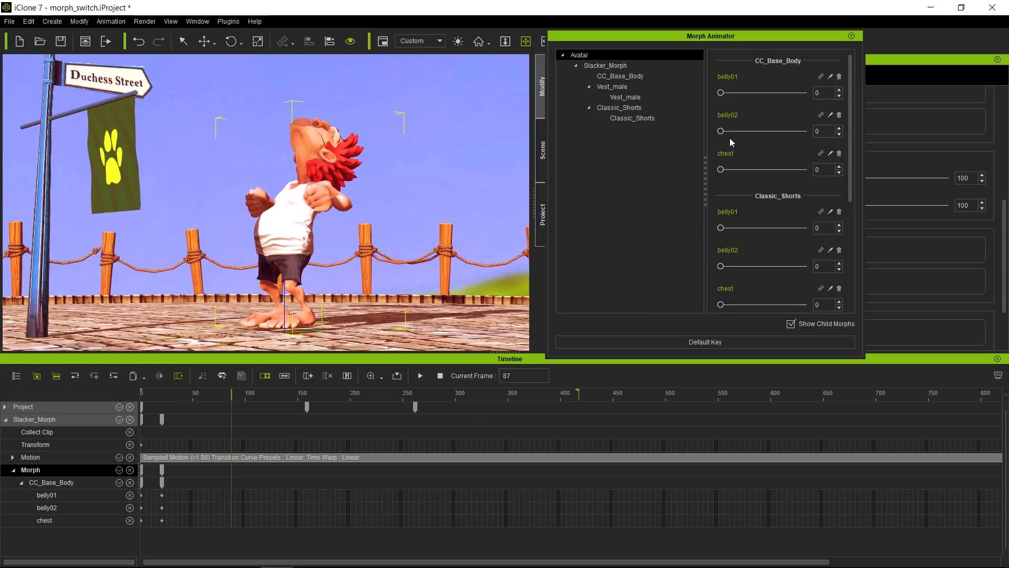
left_click_drag(724, 93, 854, 89)
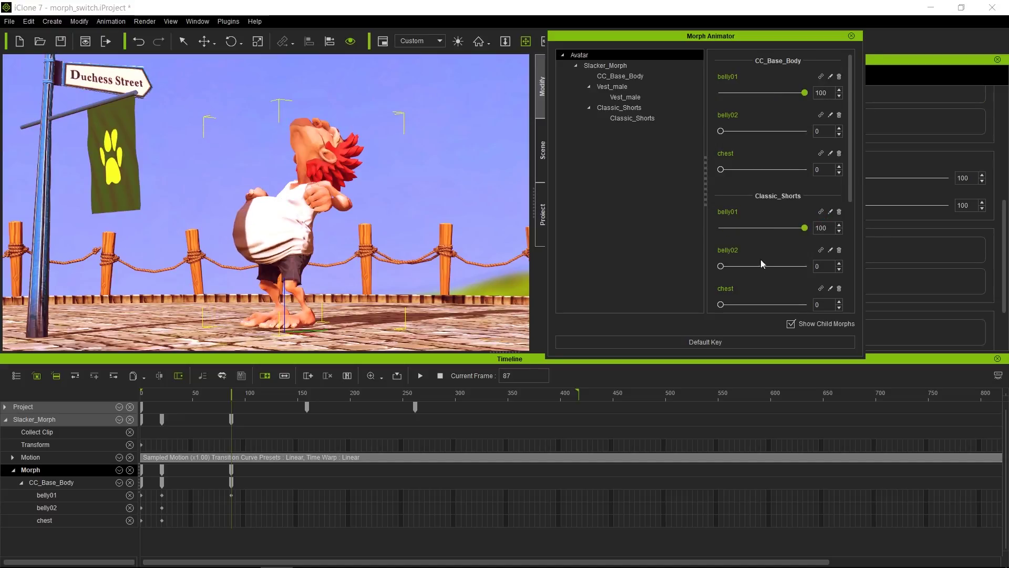
left_click_drag(724, 169, 838, 177)
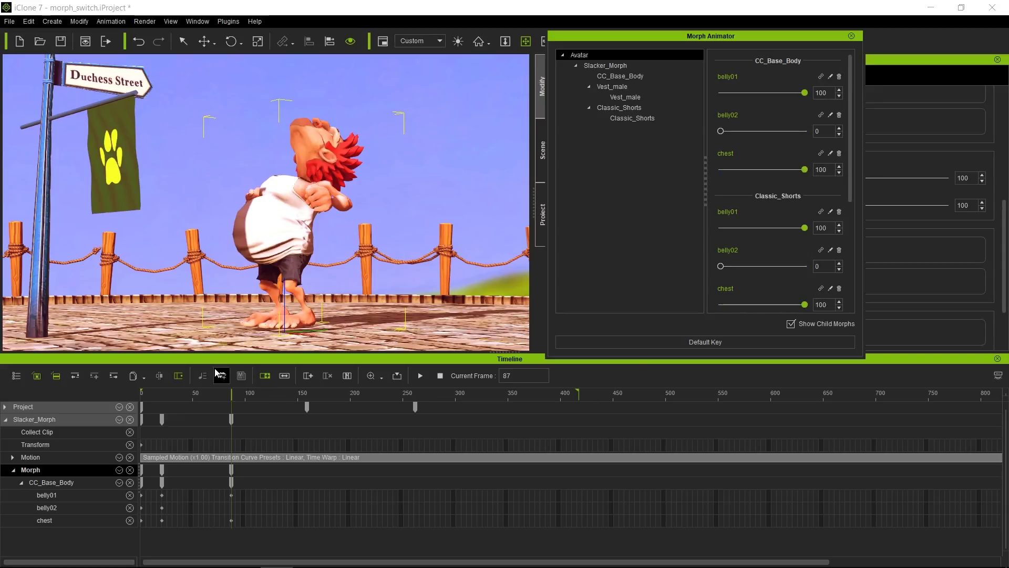
- At frame 109, set the CC_Base_Body morphs belly01 and chest to 0 and belly02 to 100
left_click_drag(232, 396, 258, 396)
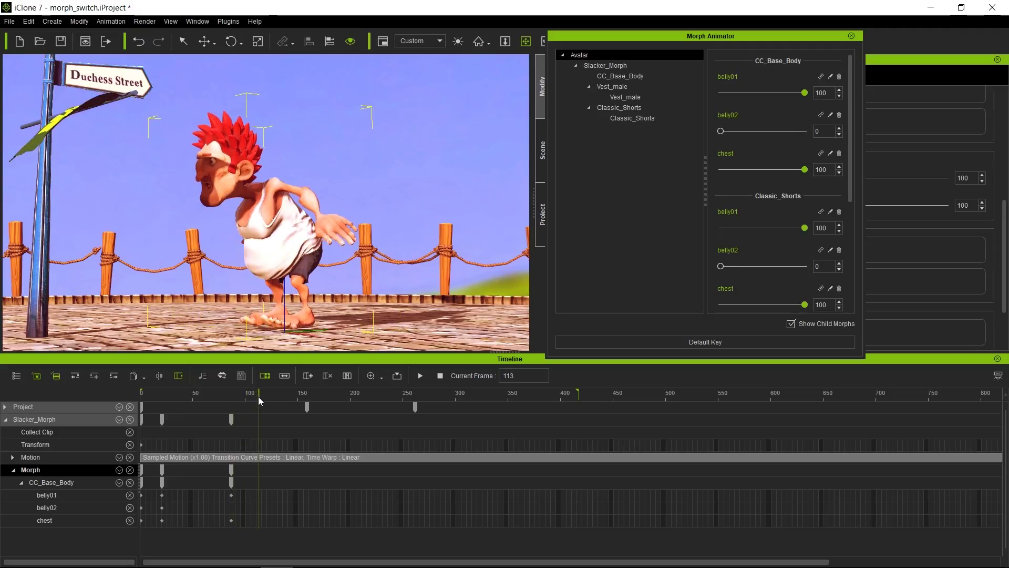
left_click_drag(257, 396, 254, 396)
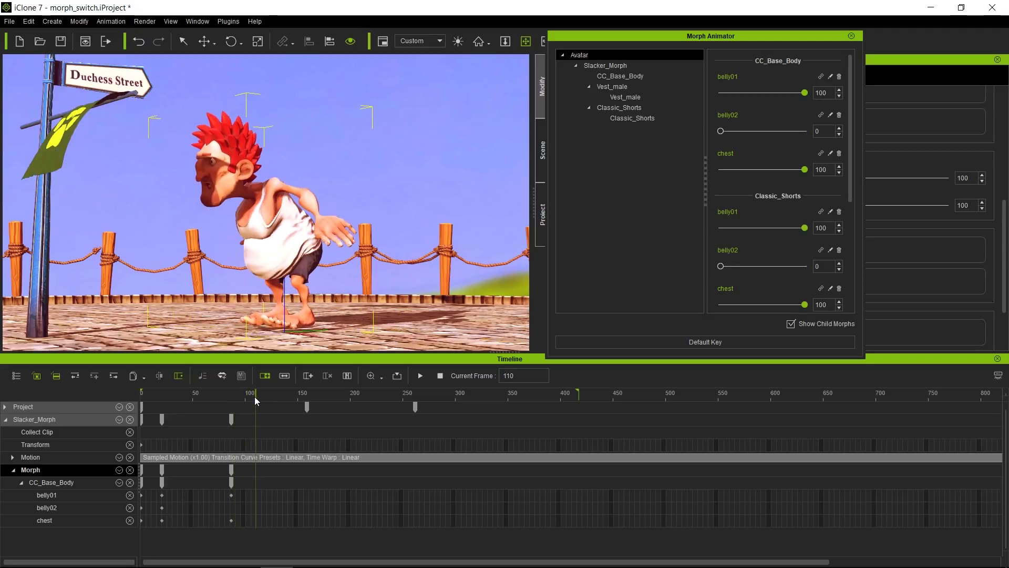
left_click(254, 396)
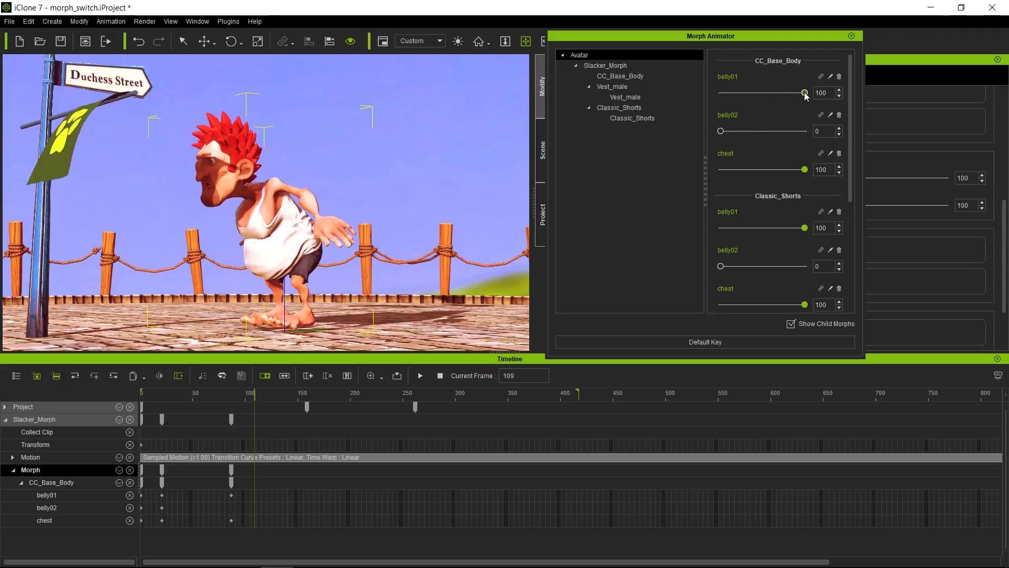
left_click_drag(805, 94, 708, 95)
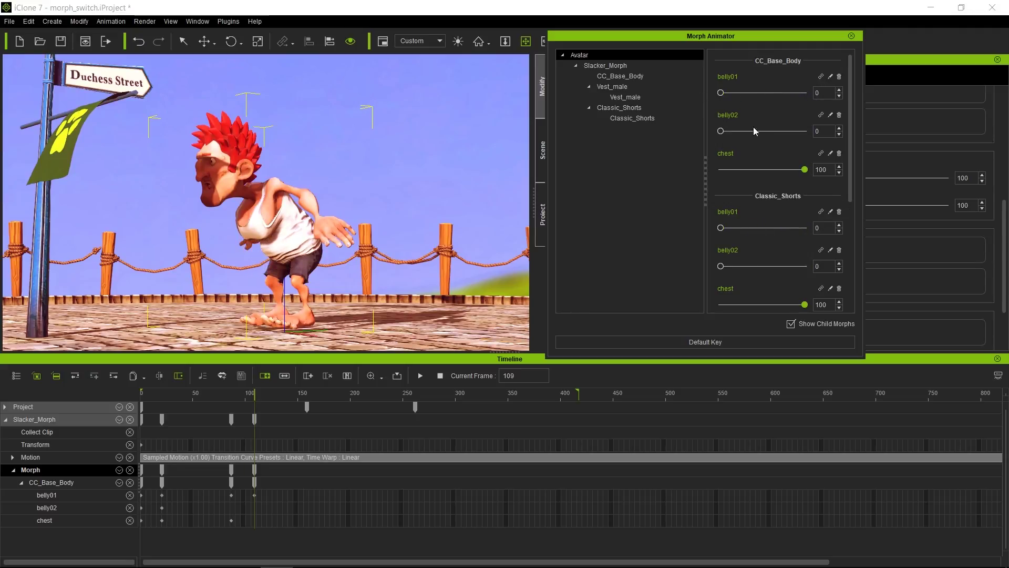
left_click_drag(805, 169, 689, 170)
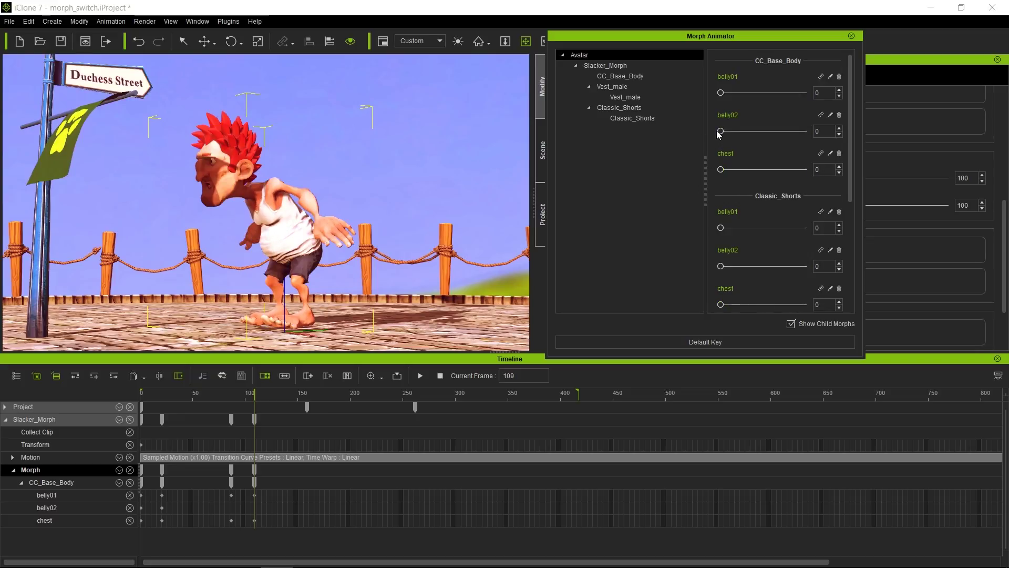
left_click_drag(721, 132, 830, 132)
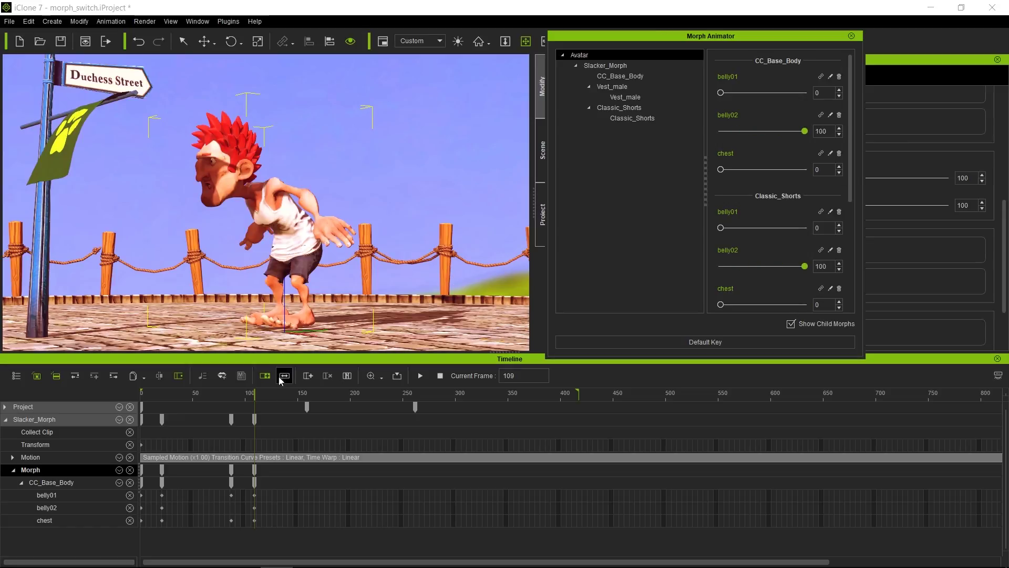
- At frame 152, set the CC_Base_Body morph belly02 to 0
left_click_drag(258, 396, 300, 397)
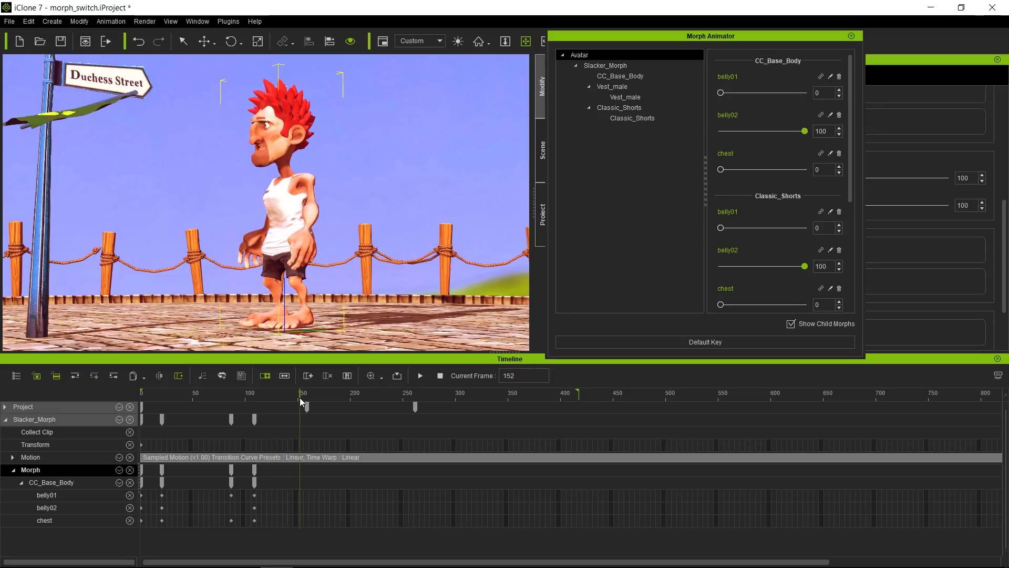
left_click(805, 131)
left_click_drag(800, 132, 717, 134)
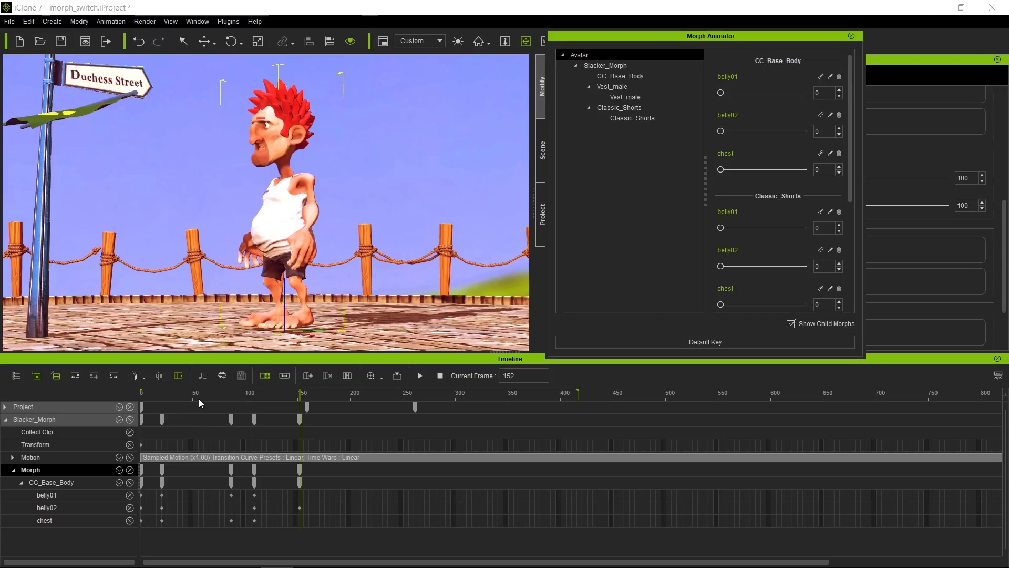
- Play the animation from the start to review the morph keys, and close the Morph Animator
key("Home")
key("space")
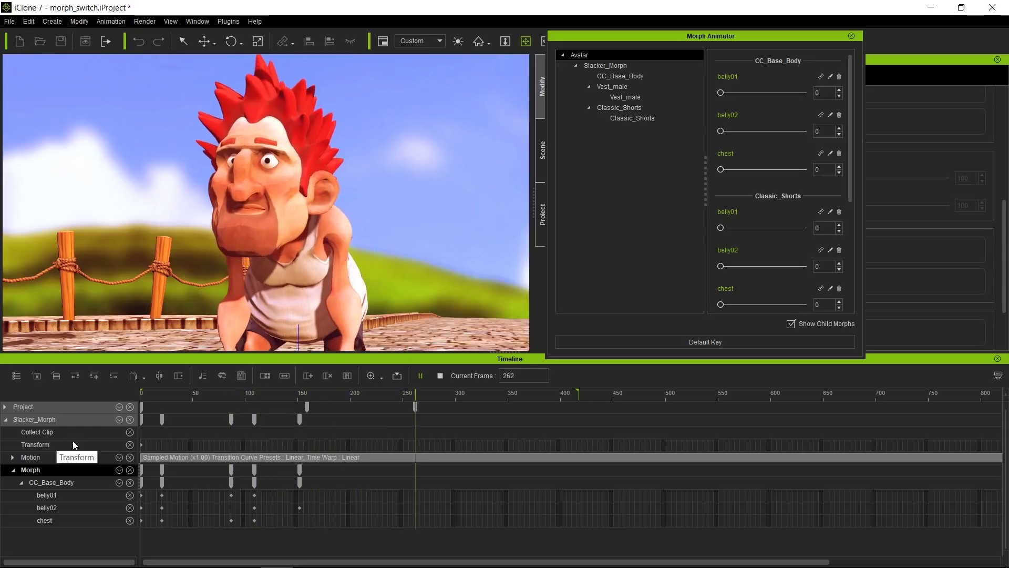
key("space")
left_click(261, 303)
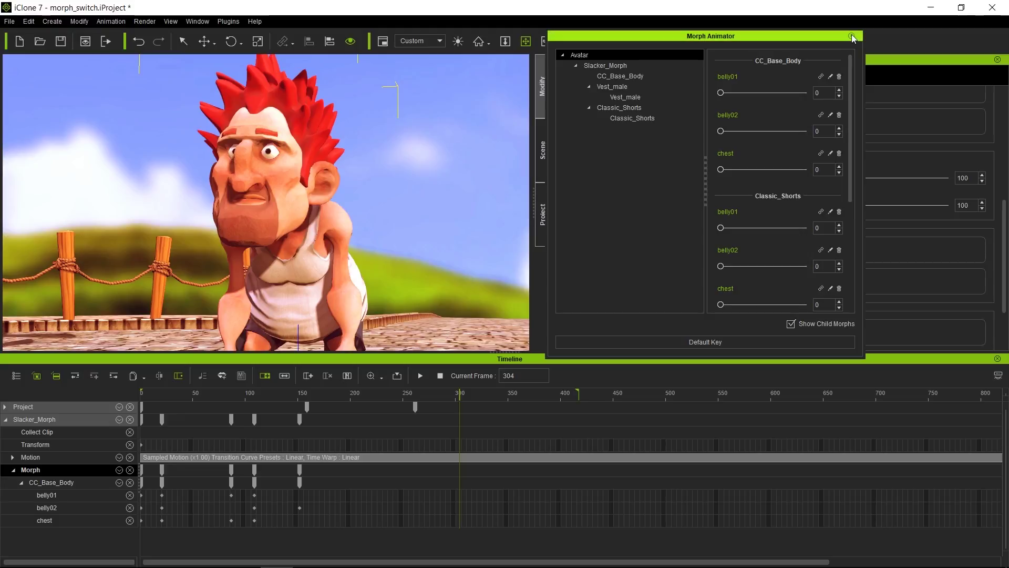
left_click(851, 36)
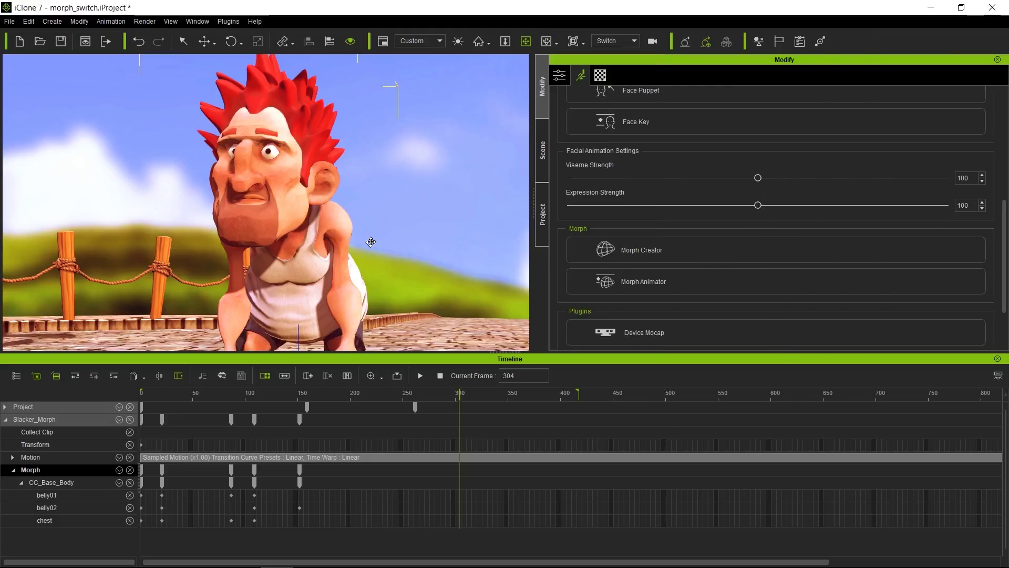
- Hide the timeline, restore the content library and playback controls, and return the project to its first frame
key("F3")
key("F4")
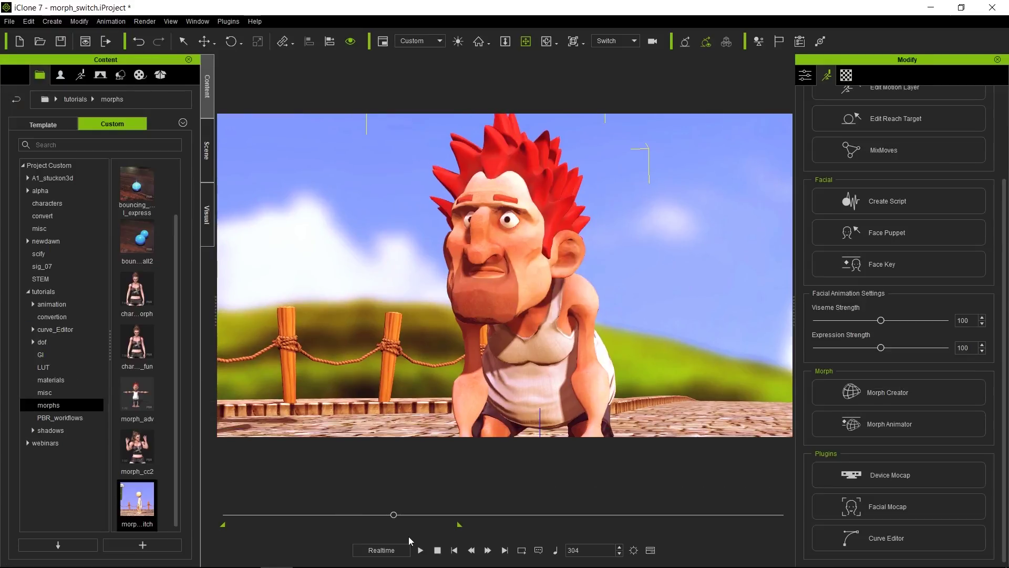
left_click(441, 551)
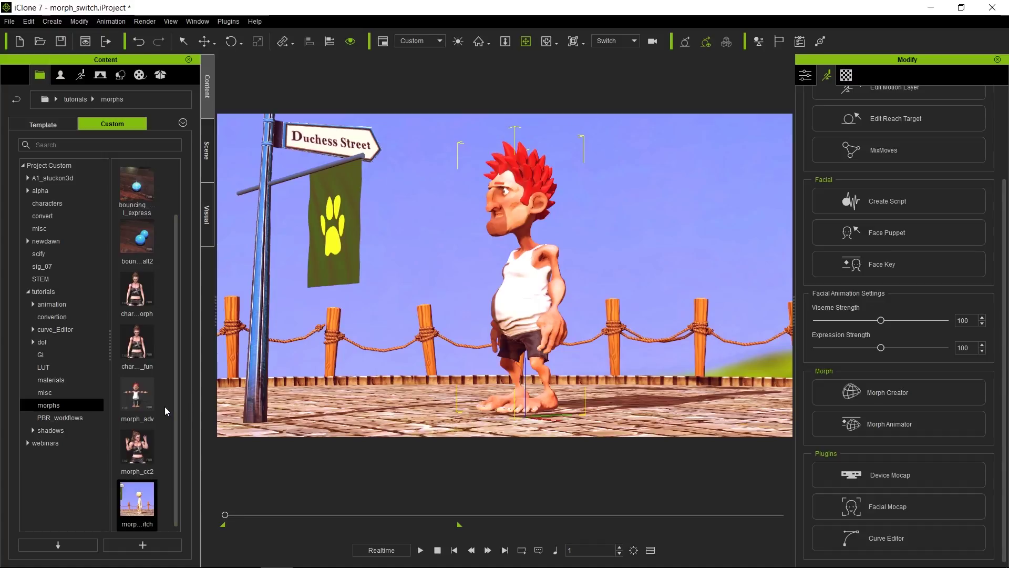
- Open the Slacker_0807b project and select the Slacker_Morph avatar in the scene
left_click_drag(176, 397, 175, 455)
key("ctrl+n")
left_click(529, 313)
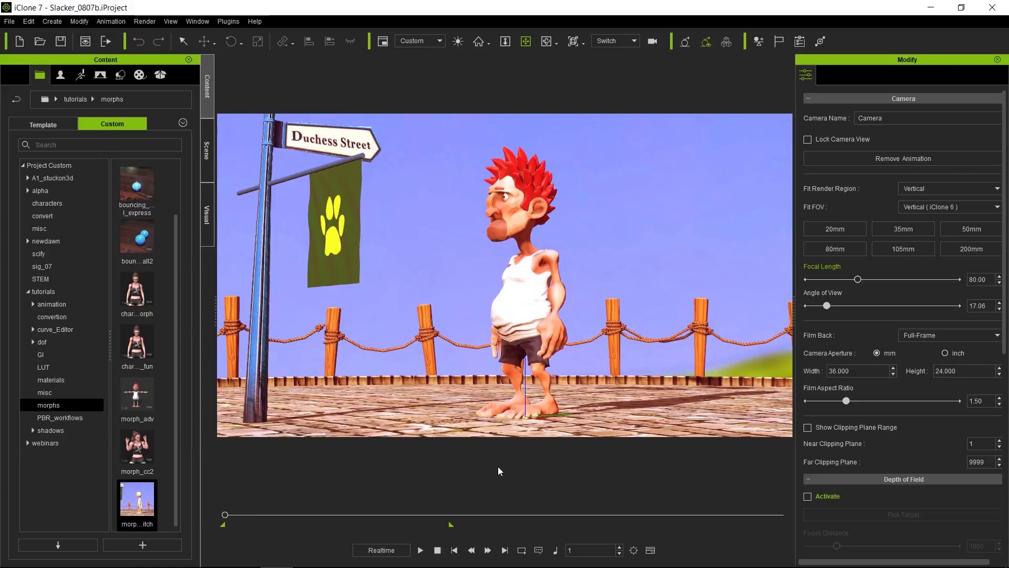
left_click(521, 227)
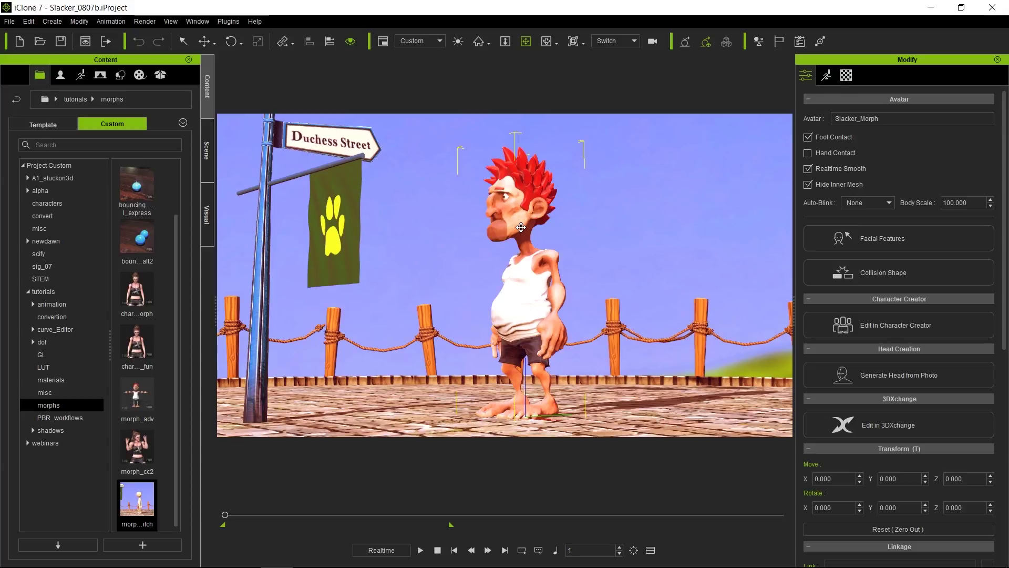
- Show the timeline with the Morph track of Slacker_Morph and expand it to the individual CC_Base_Body morphs
key("F3")
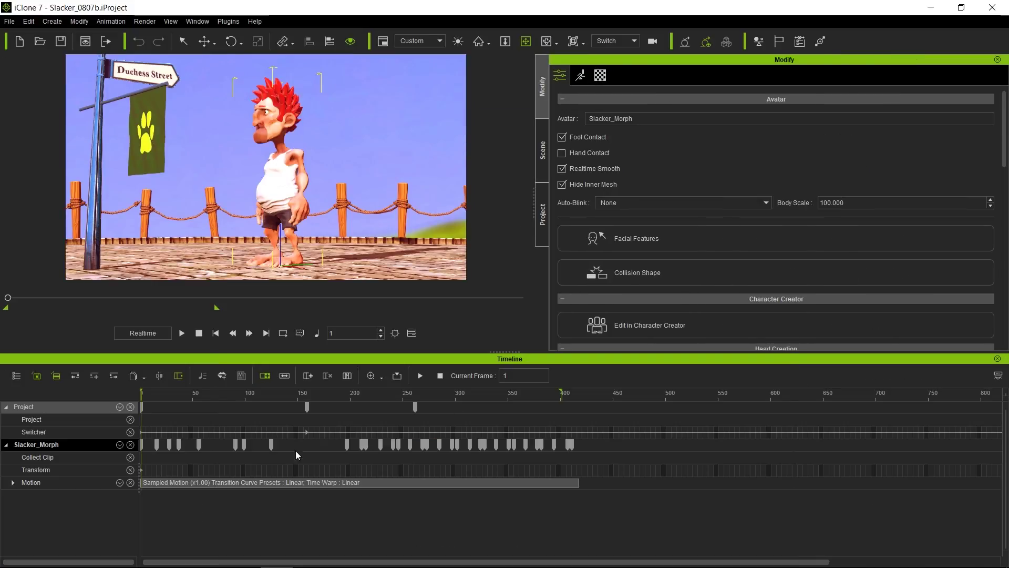
left_click(14, 485)
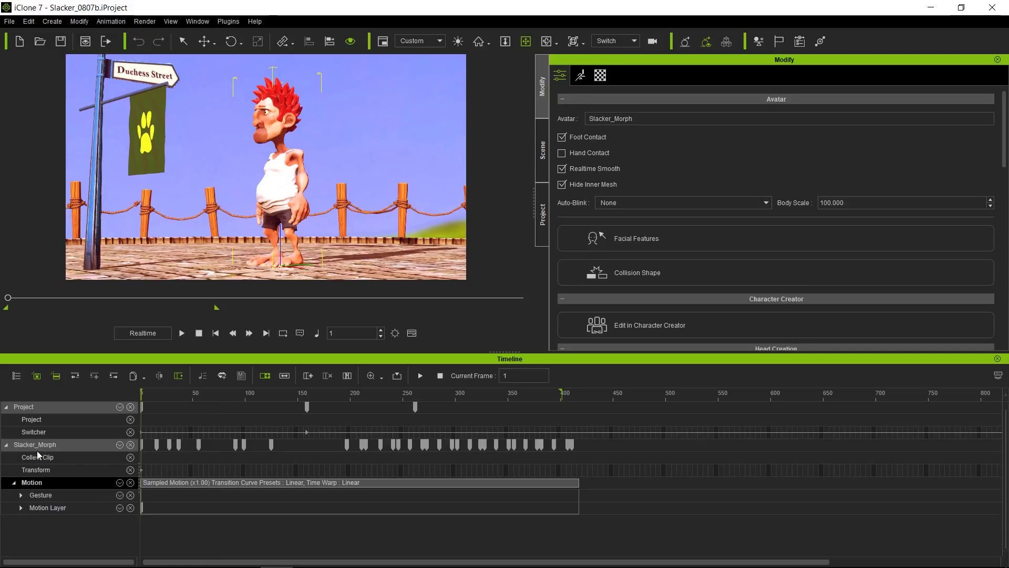
left_click(13, 483)
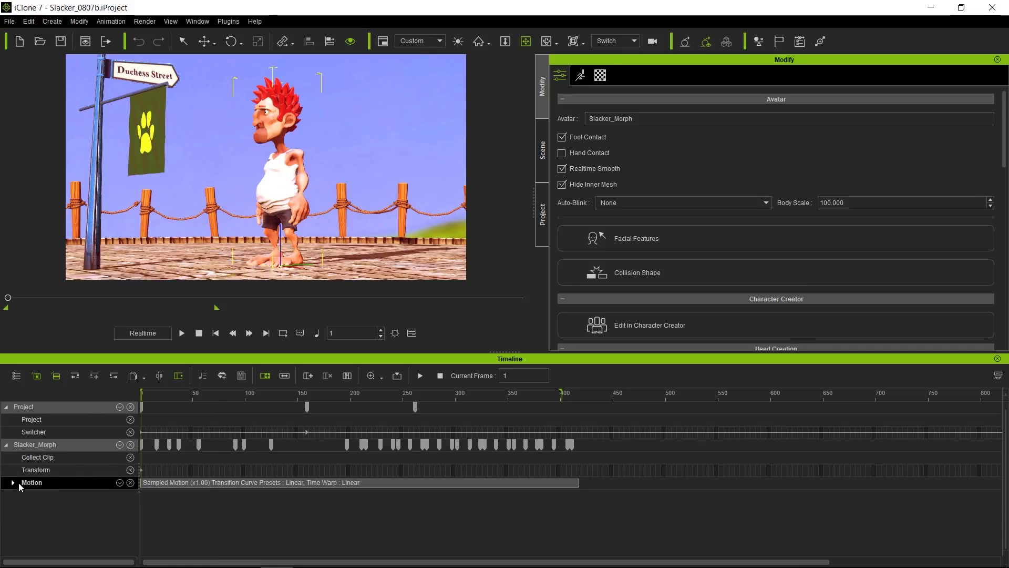
left_click(119, 445)
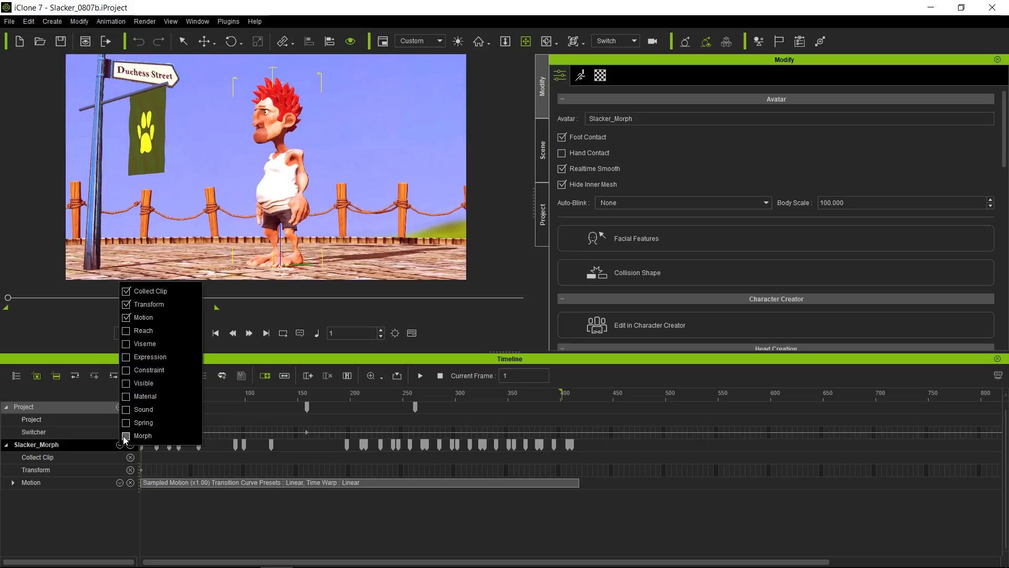
left_click(125, 436)
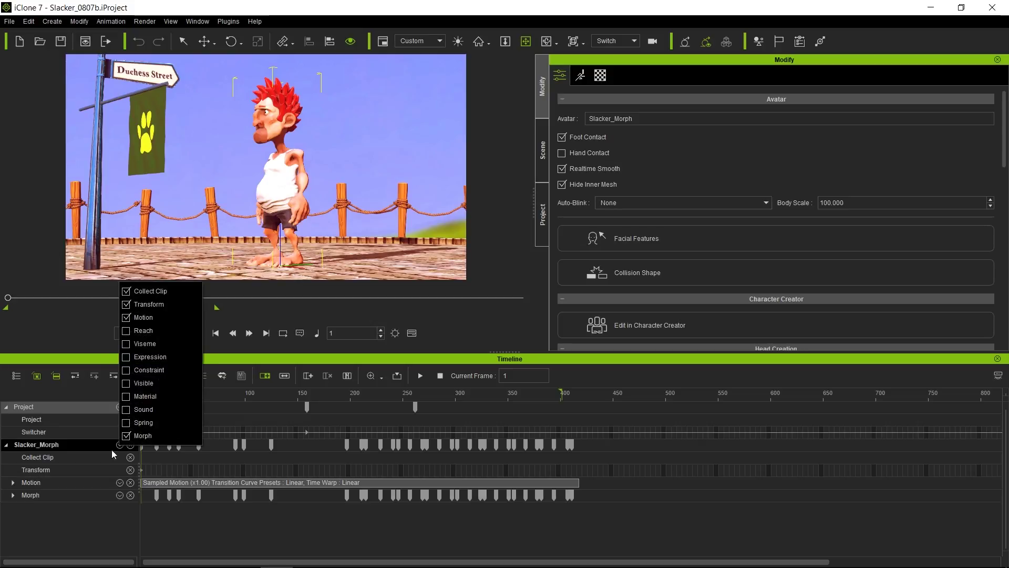
left_click(13, 497)
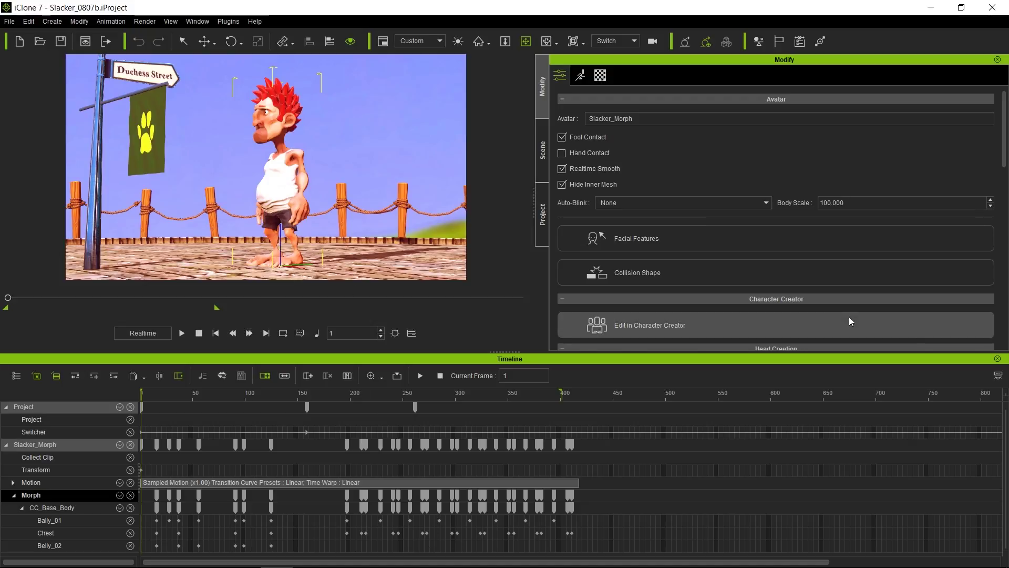
- Hide the playback controls to enlarge the preview, and review the keyed morph animation by playing and scrubbing through it
left_click(999, 376)
key("space")
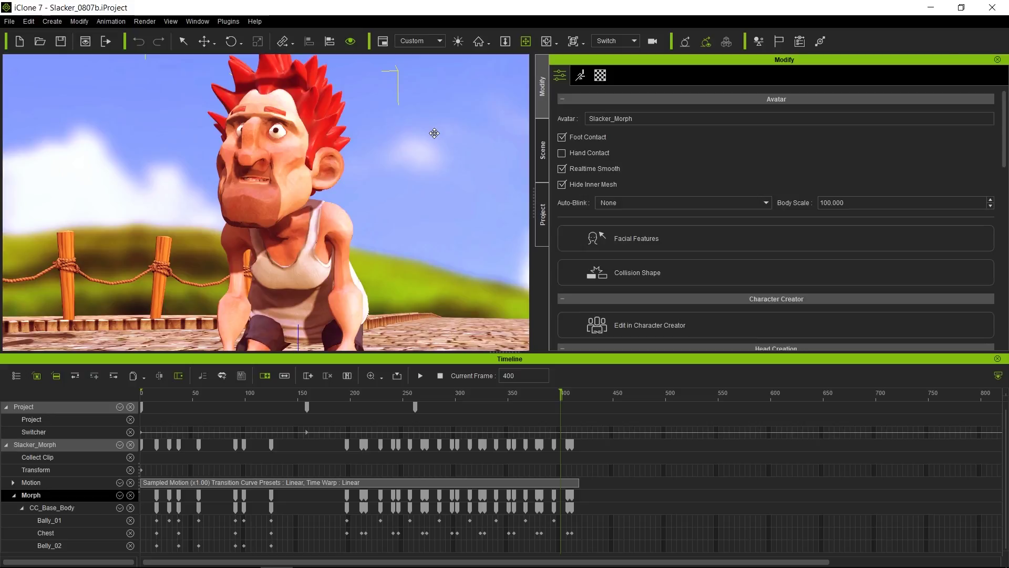
left_click_drag(234, 396, 375, 383)
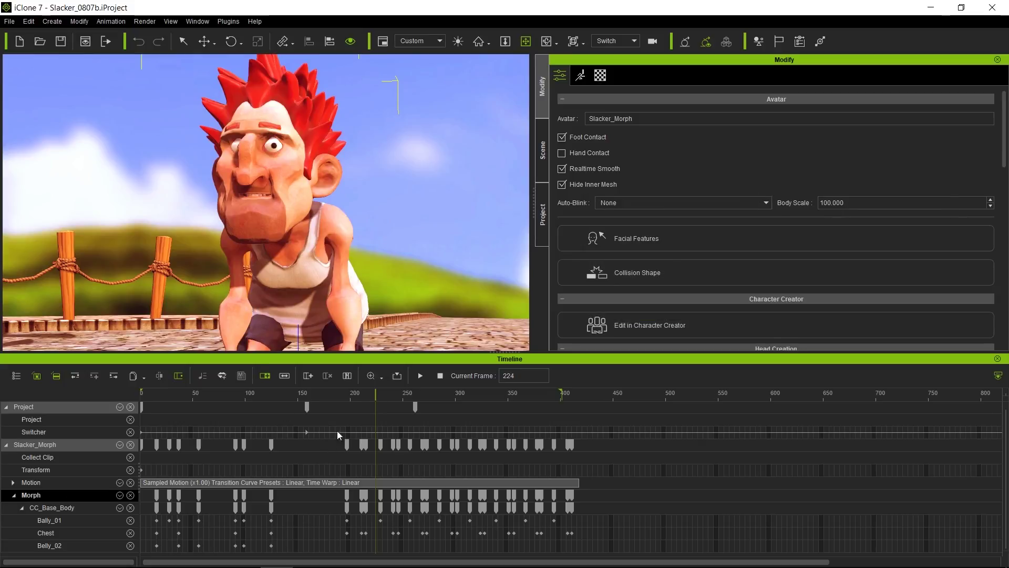
left_click_drag(377, 392, 92, 383)
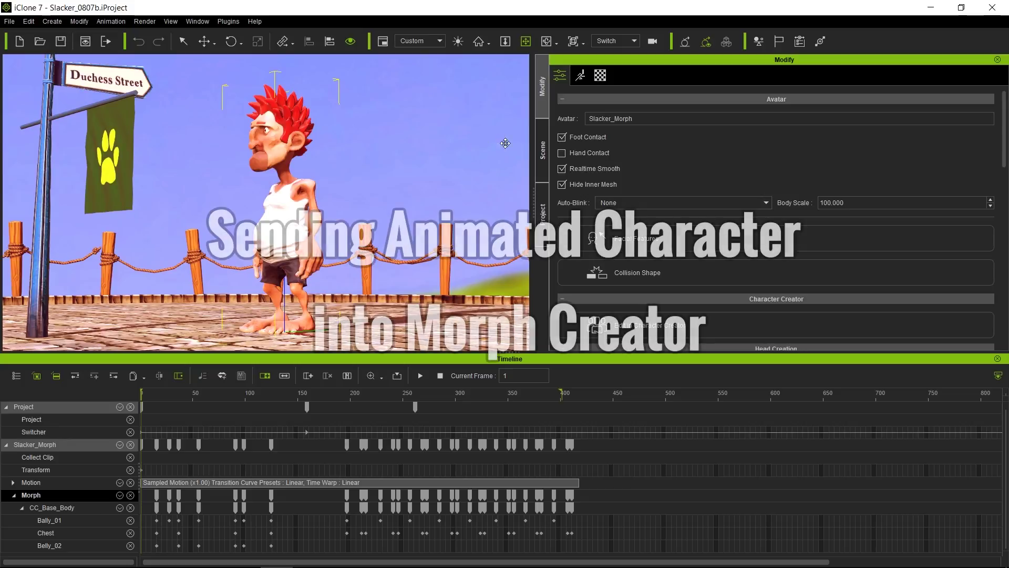
- Send the animated Slacker_Morph avatar to Morph Creator, discarding the project already open there without saving
scroll(612, 260, "down", 10)
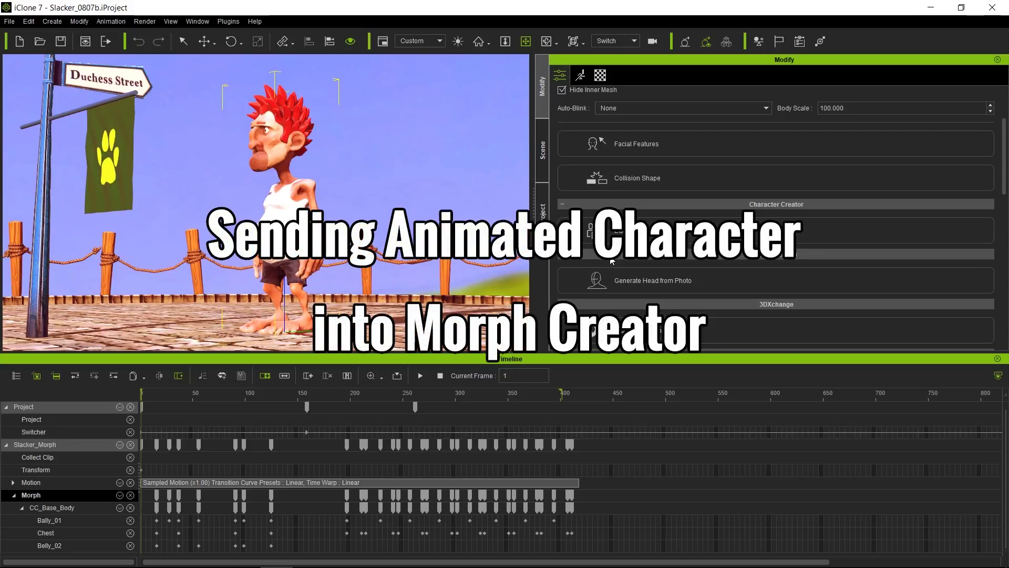
scroll(613, 262, "down", 10)
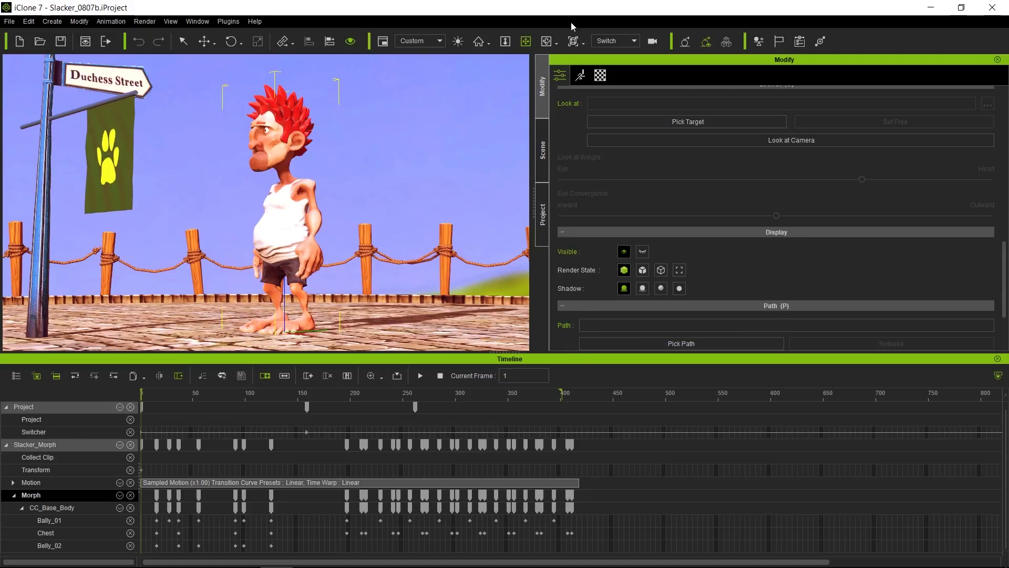
left_click(580, 75)
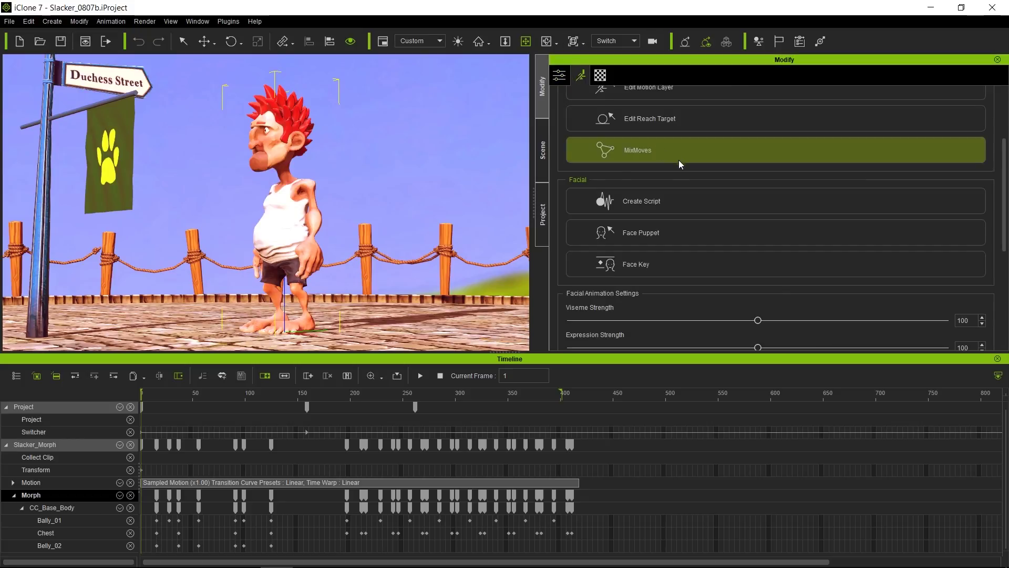
scroll(694, 208, "down", 3)
scroll(692, 204, "down", 1)
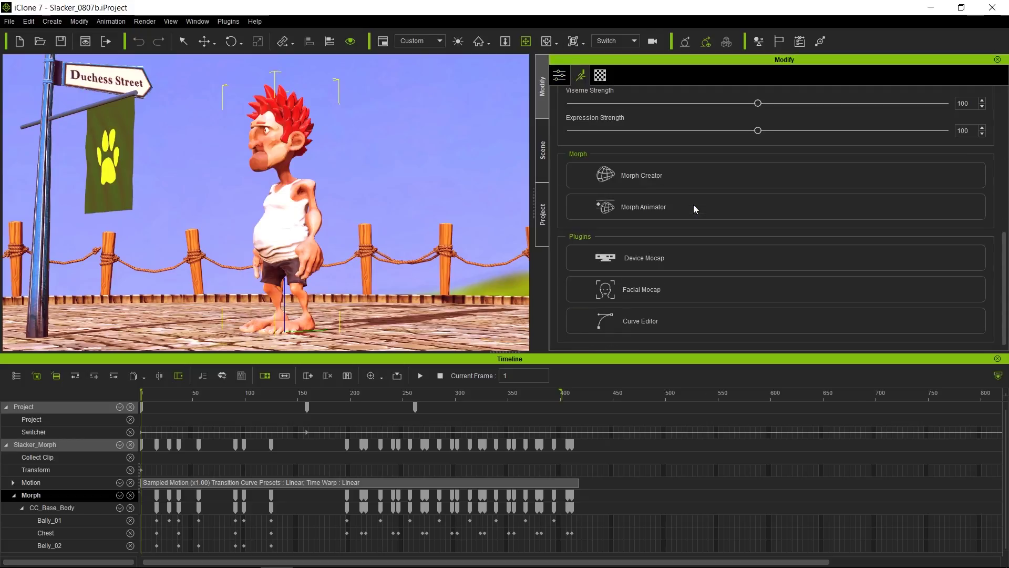
left_click(705, 174)
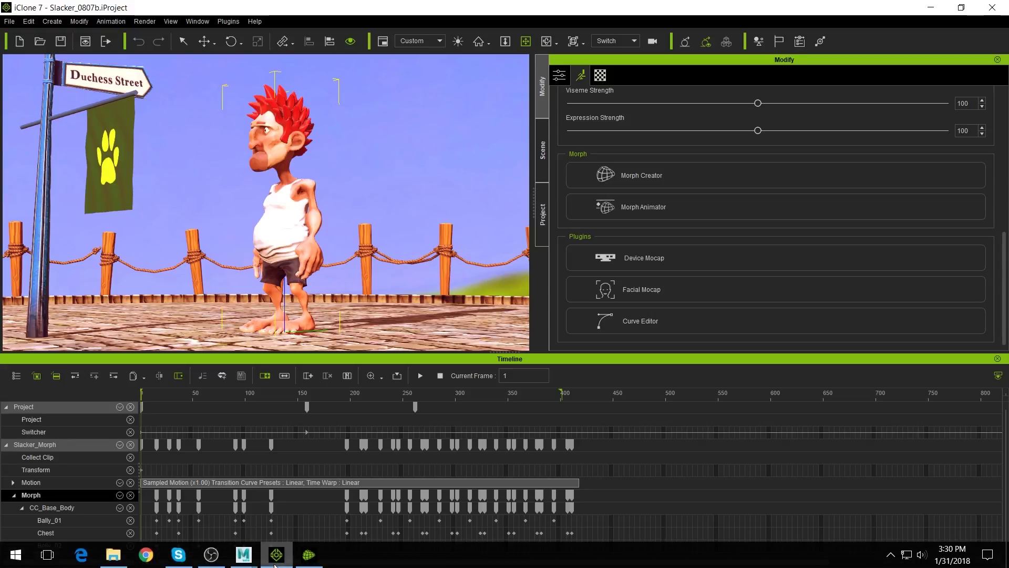
left_click(308, 558)
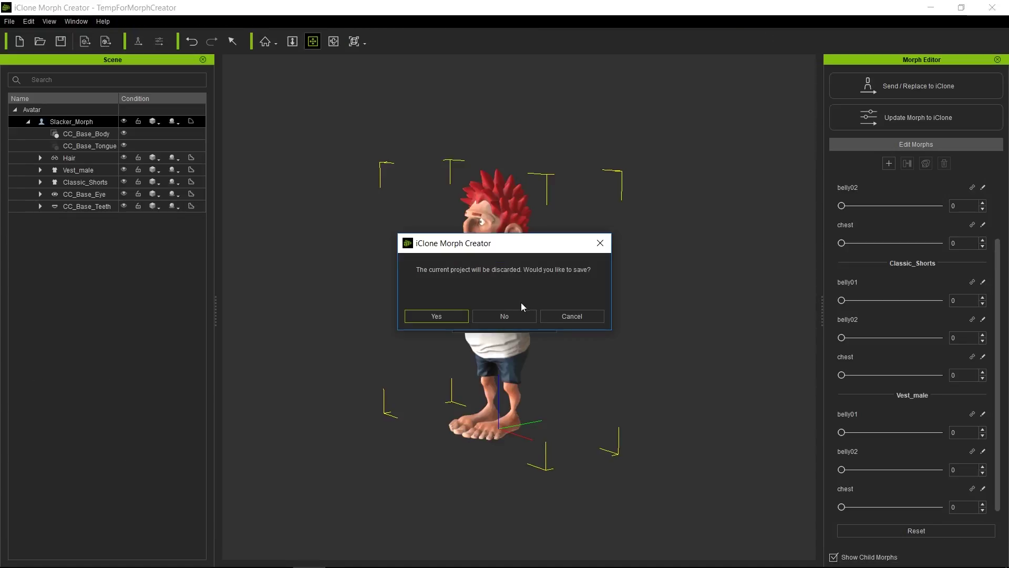
left_click(511, 315)
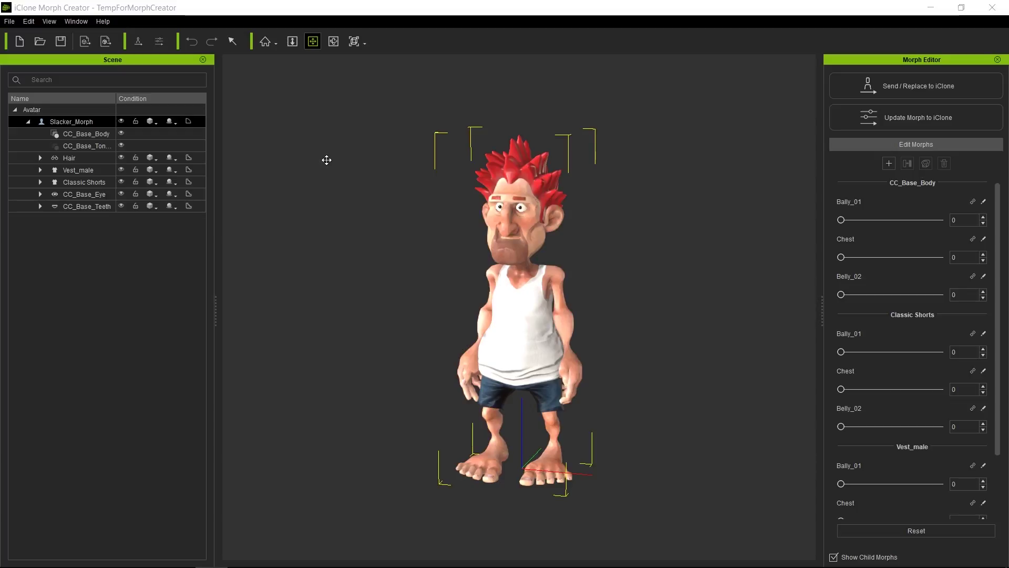
- Select the Group2 mesh under Hair in Morph Creator's scene tree, and switch to the Slacker_maya_scene file in Maya
left_click(40, 158)
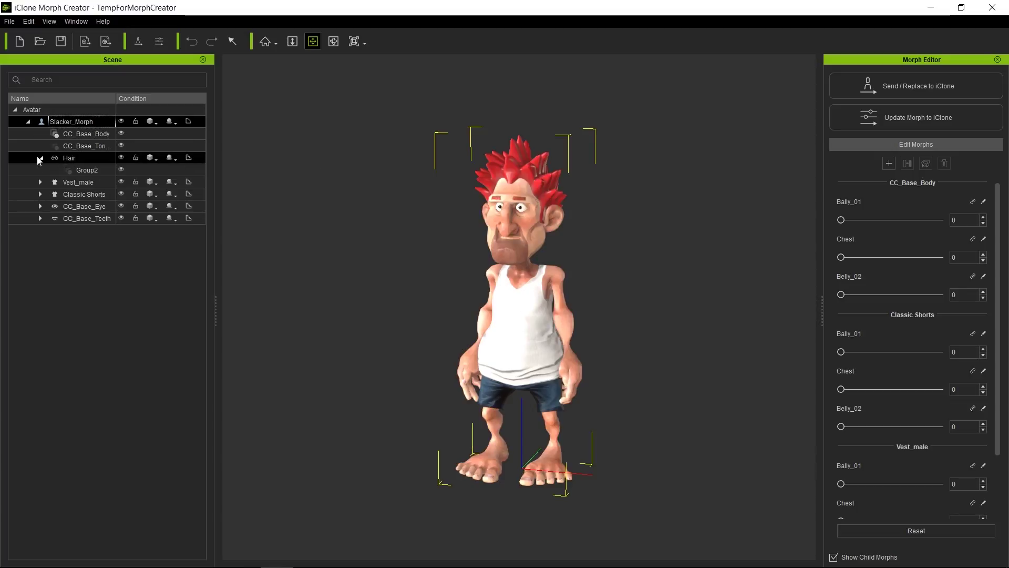
left_click(88, 171)
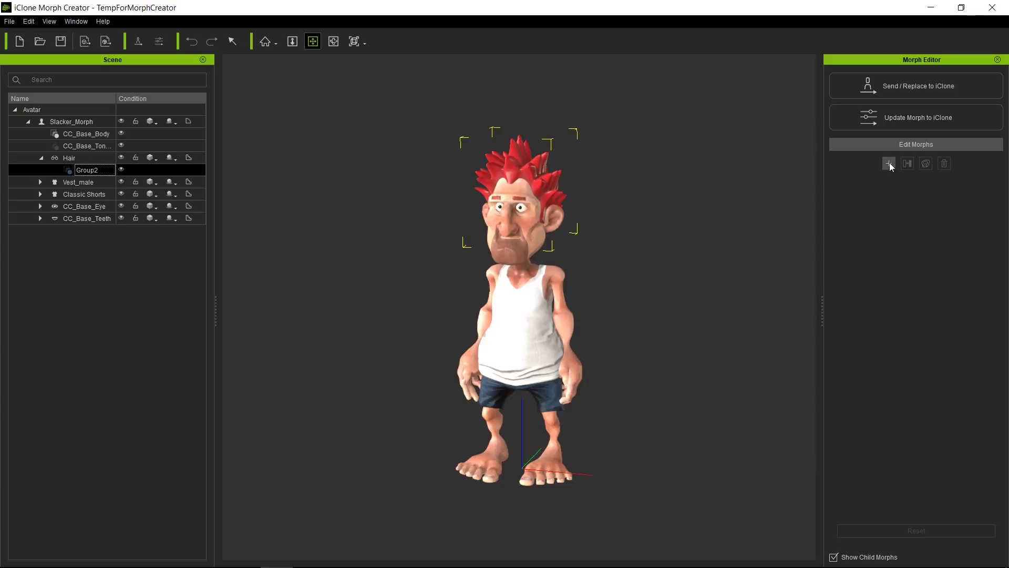
mouse_move(607, 567)
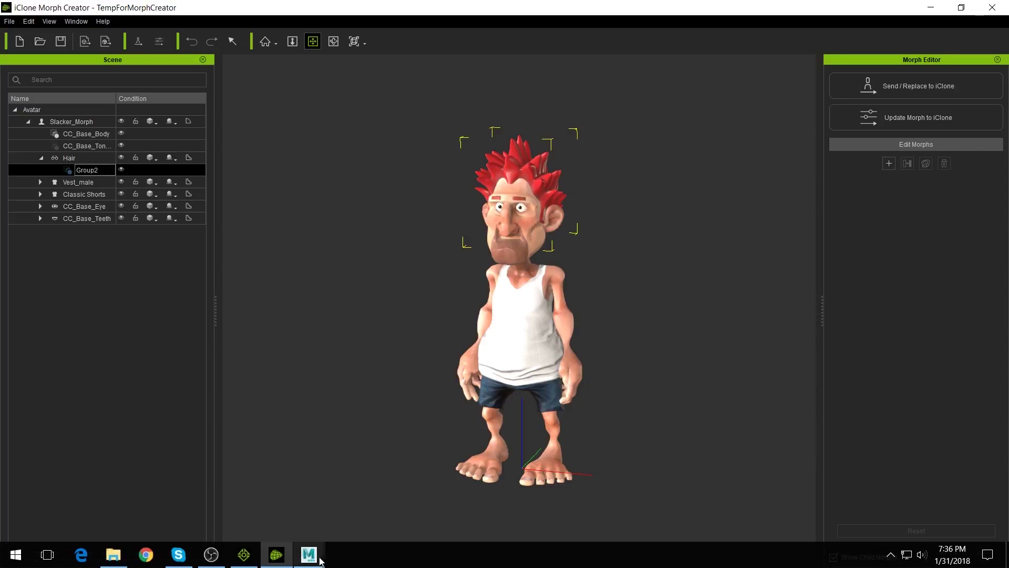
mouse_move(310, 558)
left_click(340, 517)
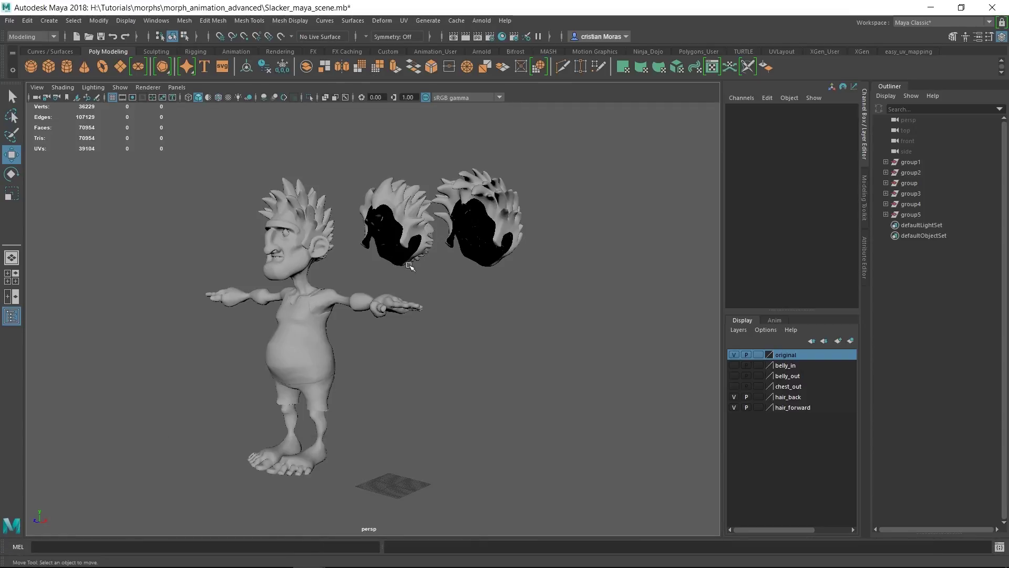
- Inspect the hair meshes in Maya, switch to Morph Creator and import Slacker_Hair-backward and Slacker_Hair-forward as Group2 morphs with the Y-Up axis
left_click_drag(526, 278, 375, 223, "alt")
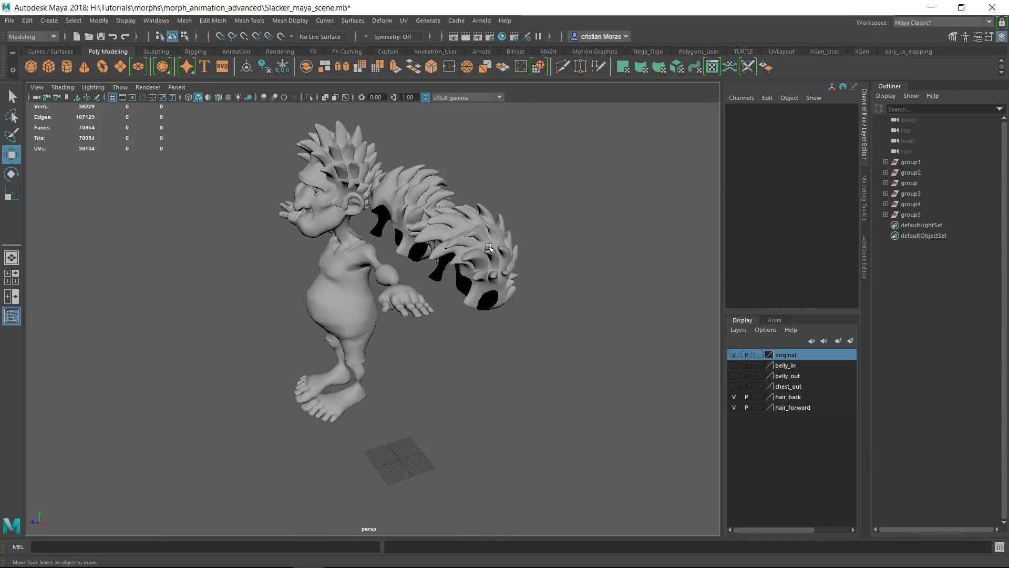
mouse_move(439, 331)
left_mouse_down("alt")
mouse_move(403, 331)
mouse_move(426, 338)
left_mouse_up("alt")
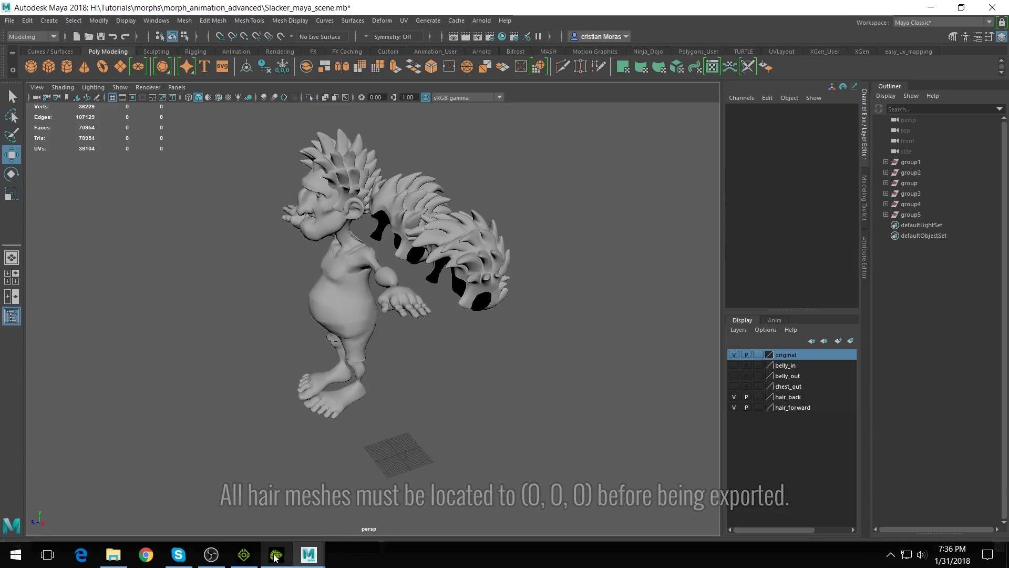
left_click(275, 556)
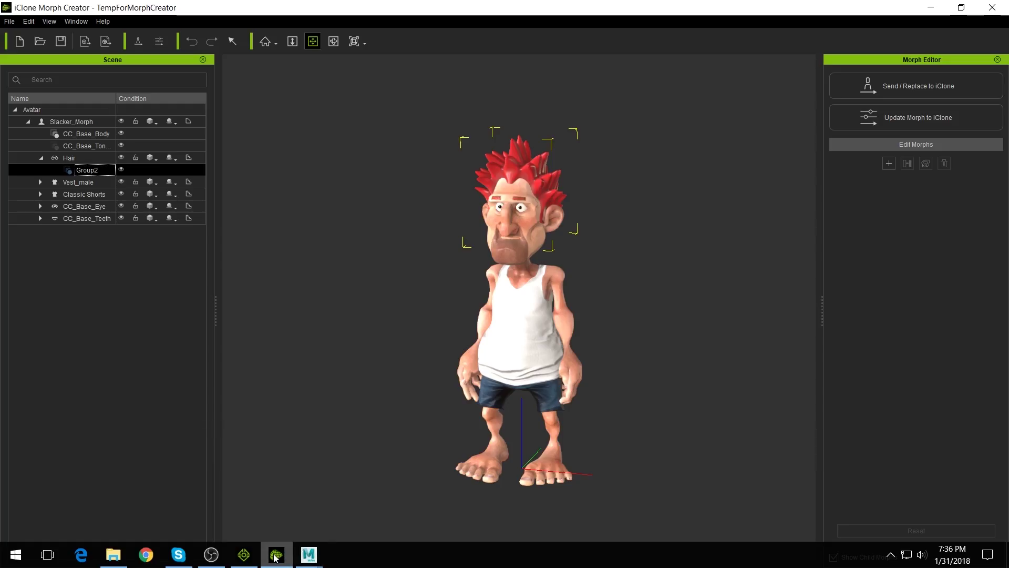
left_click(889, 164)
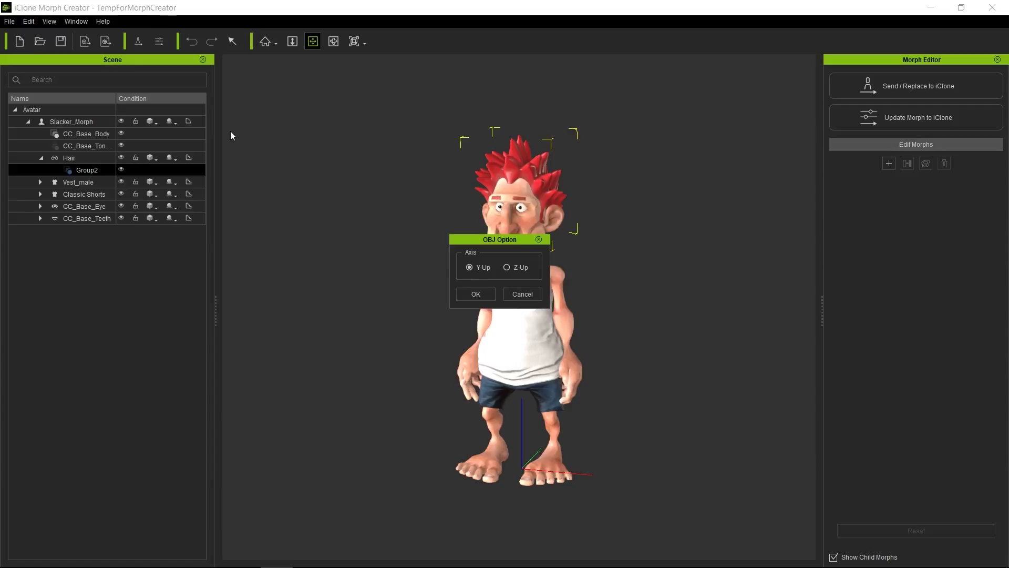
left_click(481, 294)
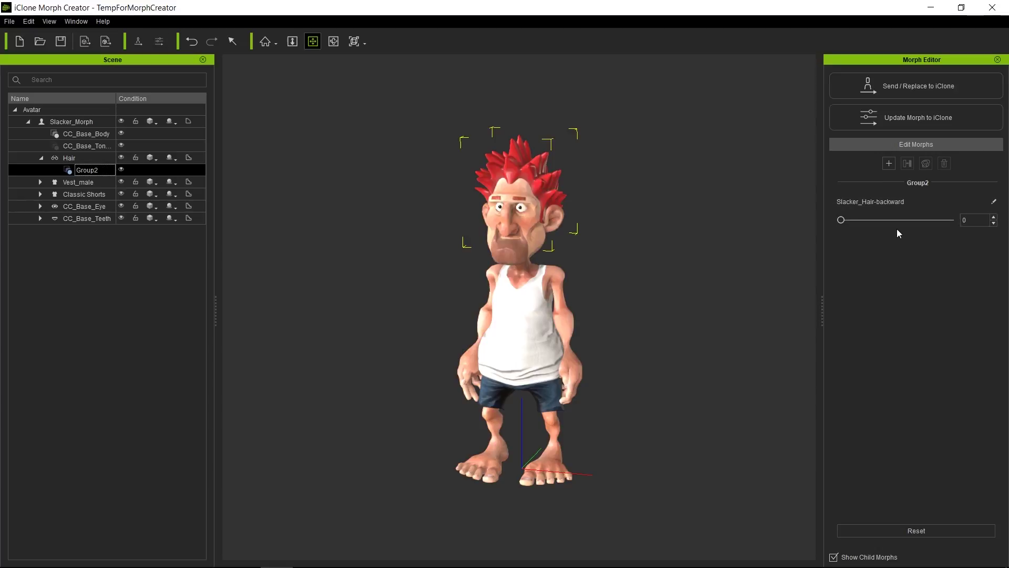
left_click(890, 164)
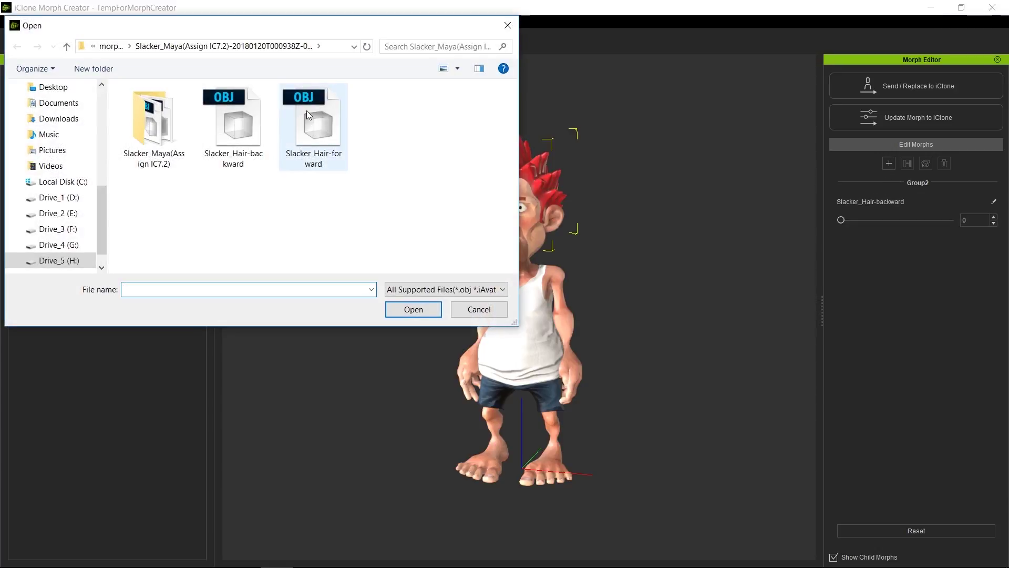
double_click(308, 113)
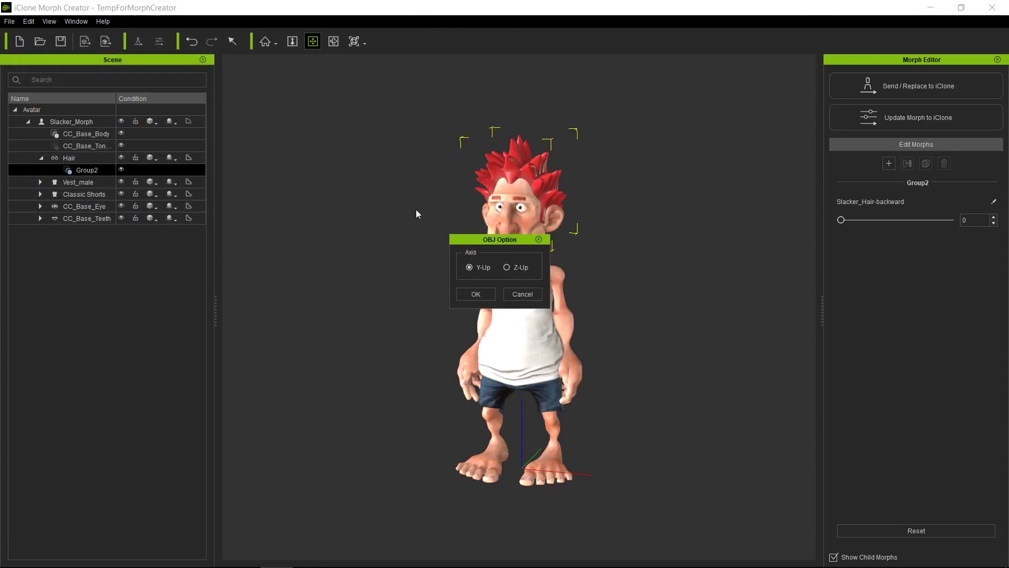
left_click(475, 293)
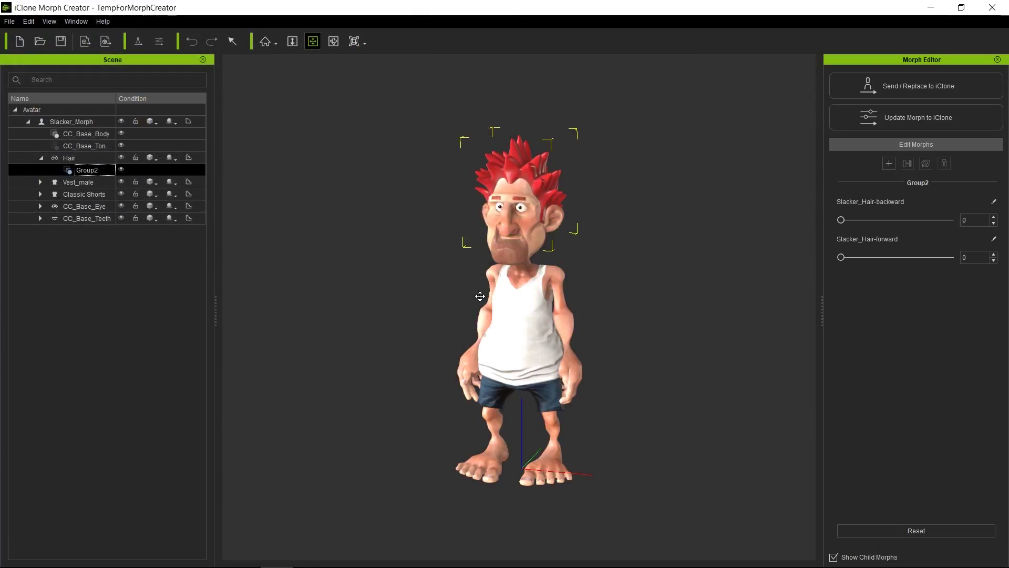
- Test the Slacker_Hair-backward and Slacker_Hair-forward morphs on the hair and return both to 0
right_click_drag(708, 313, 597, 329)
scroll(597, 330, "up", 5)
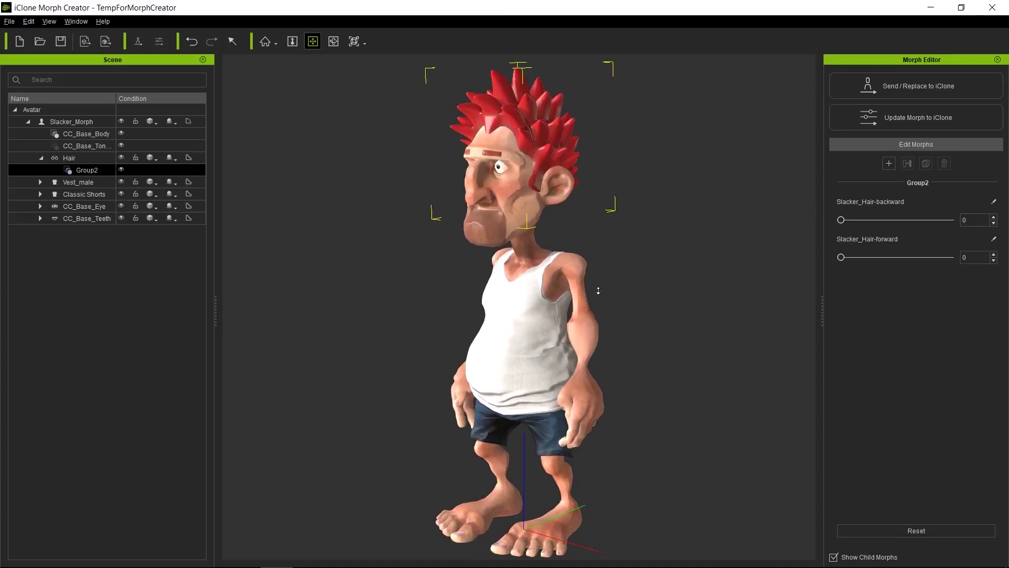
middle_click_drag(589, 296, 622, 379)
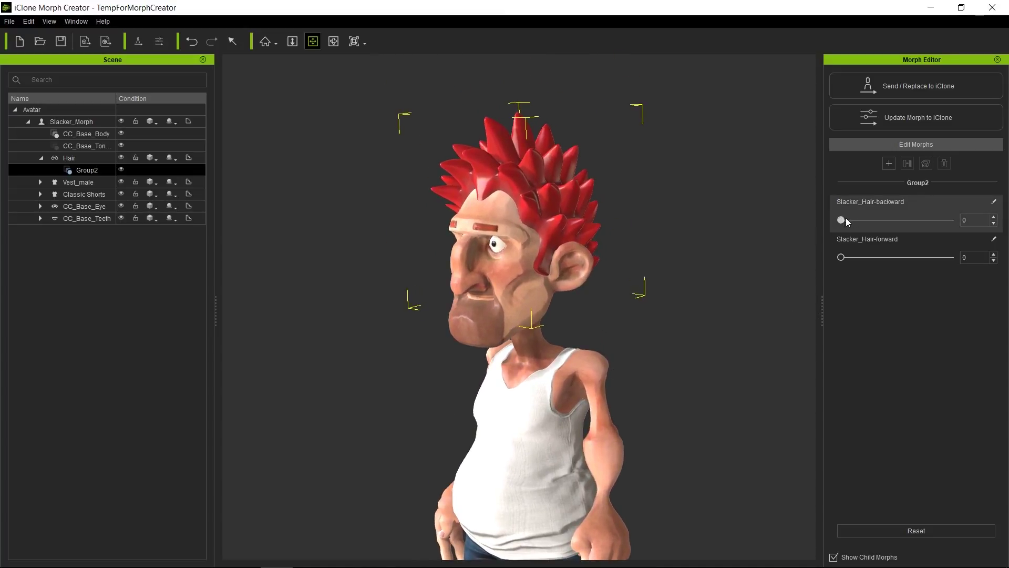
left_click_drag(841, 220, 950, 220)
key("ctrl+z")
left_click_drag(841, 220, 783, 279)
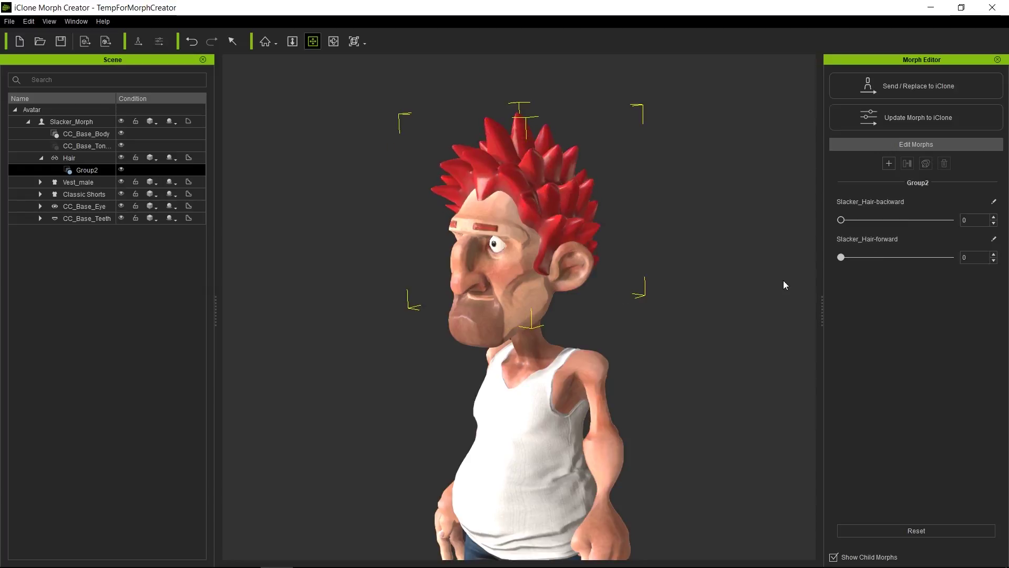
- Update the hair morphs to iClone, switch to iClone, and preview the animation before returning to frame 1
left_click(868, 123)
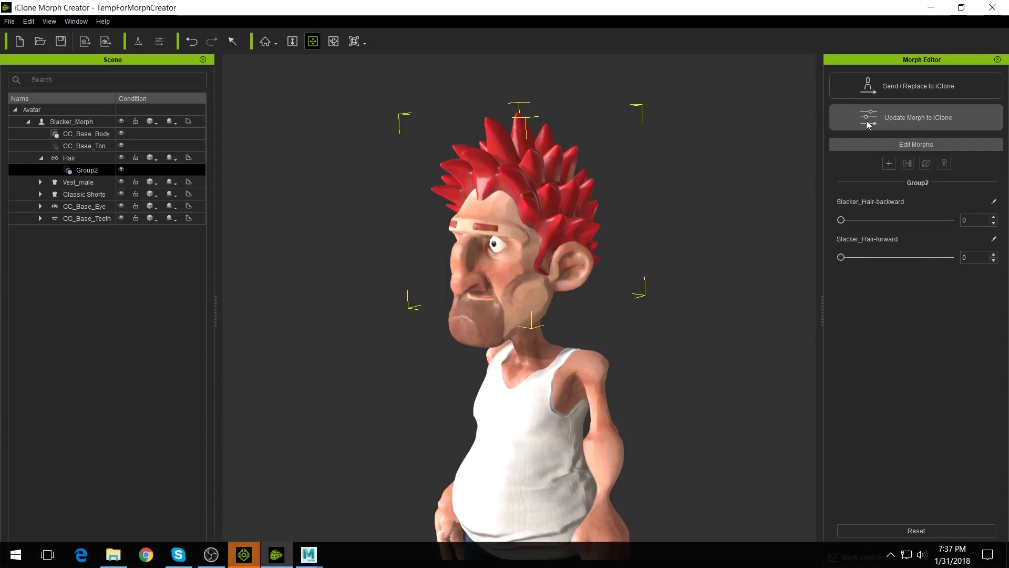
left_click(244, 555)
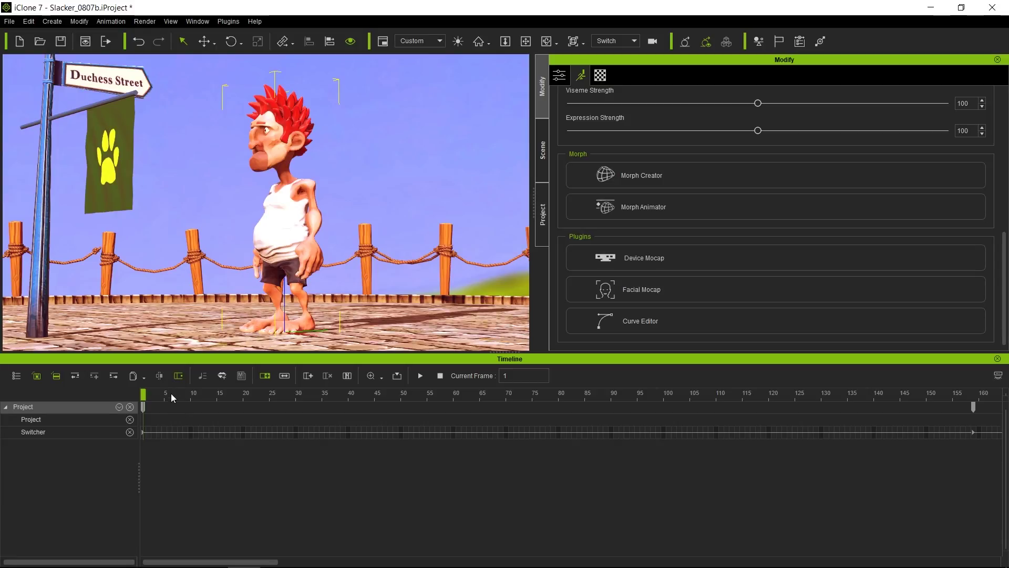
left_click_drag(172, 393, 118, 424)
key("space")
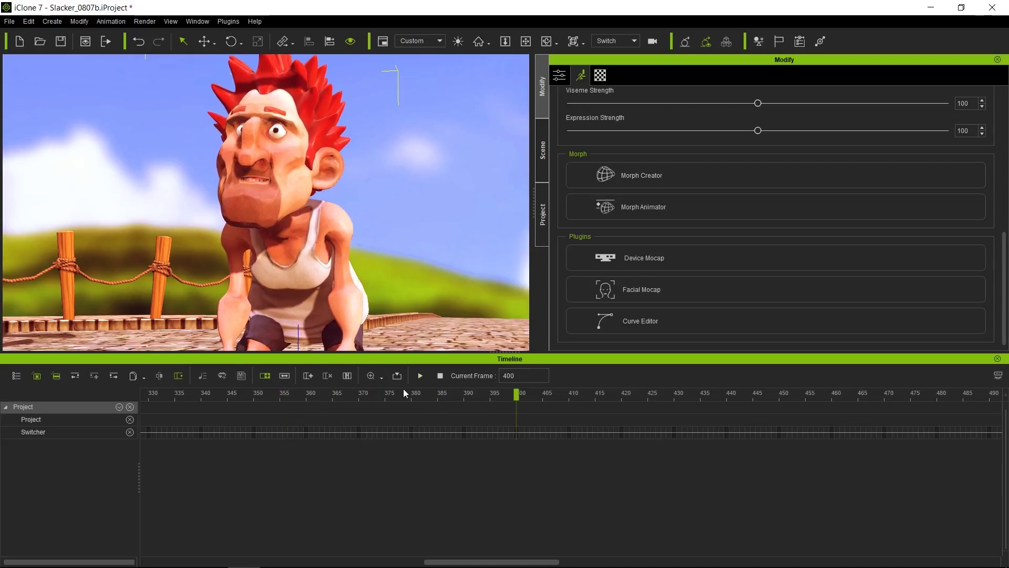
left_click(440, 378)
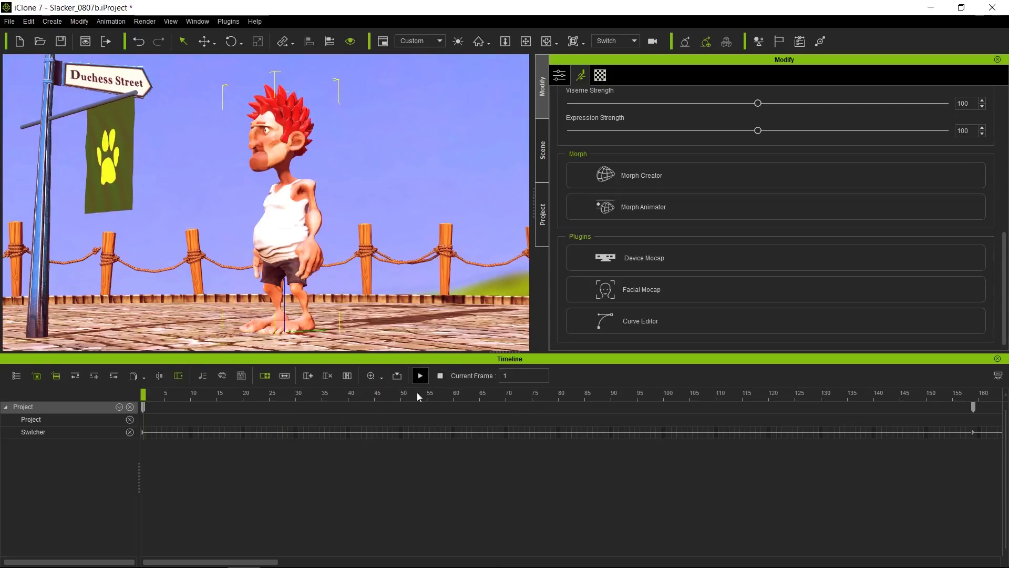
- Select the hair accessory and show its Morph track in the timeline, expanded to the individual Group2 morphs
left_click(285, 115)
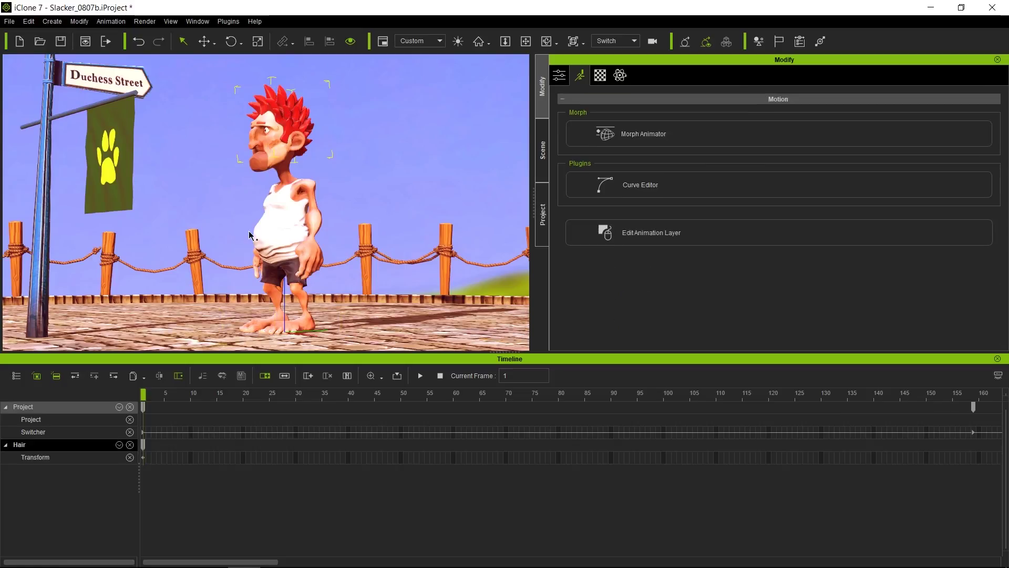
left_click(119, 445)
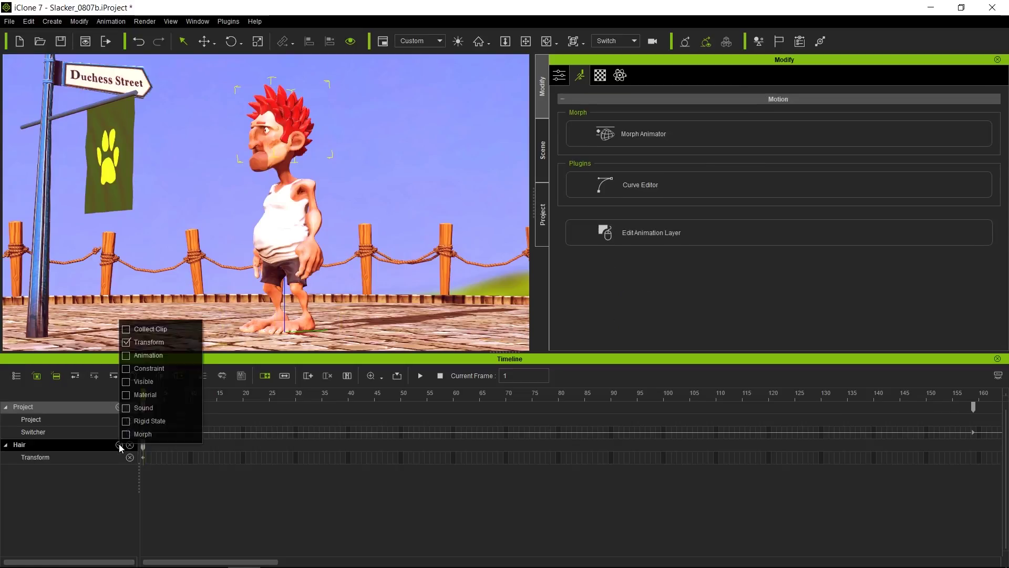
left_click(131, 436)
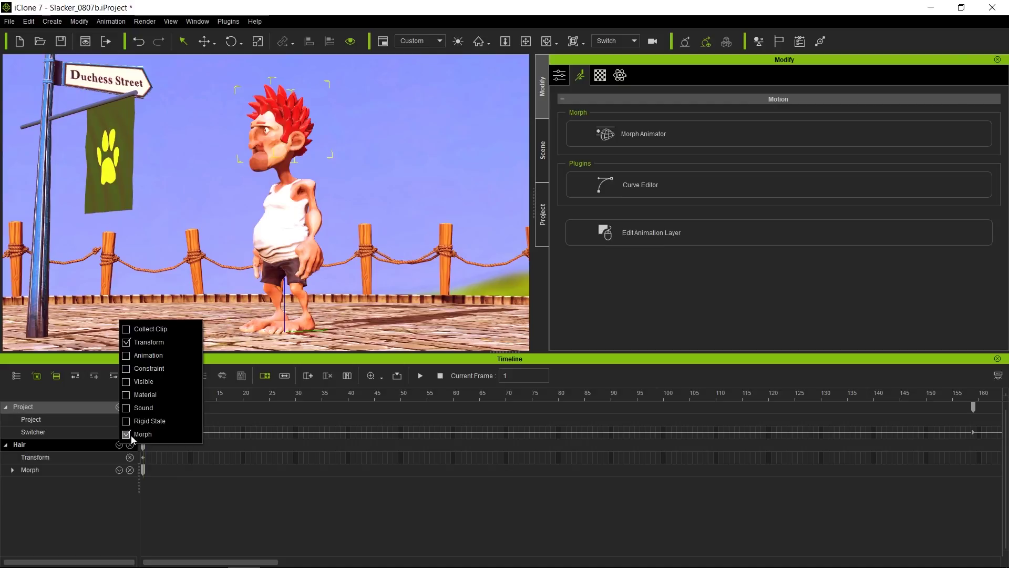
left_click(13, 471)
left_click(12, 470)
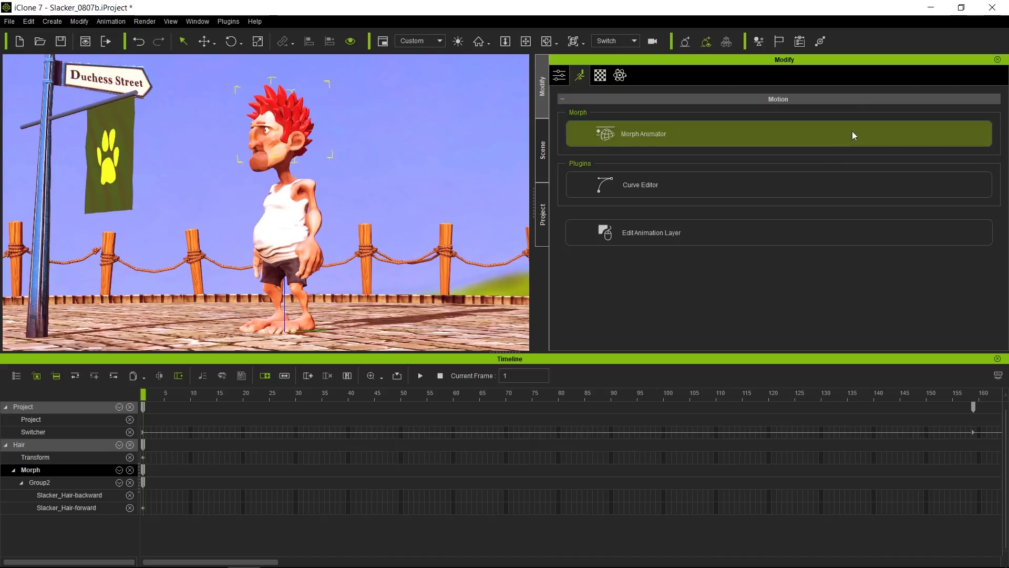
- Open Morph Animator for the hair and key Slacker_Hair-backward at 35 on frame 8
left_click(798, 140)
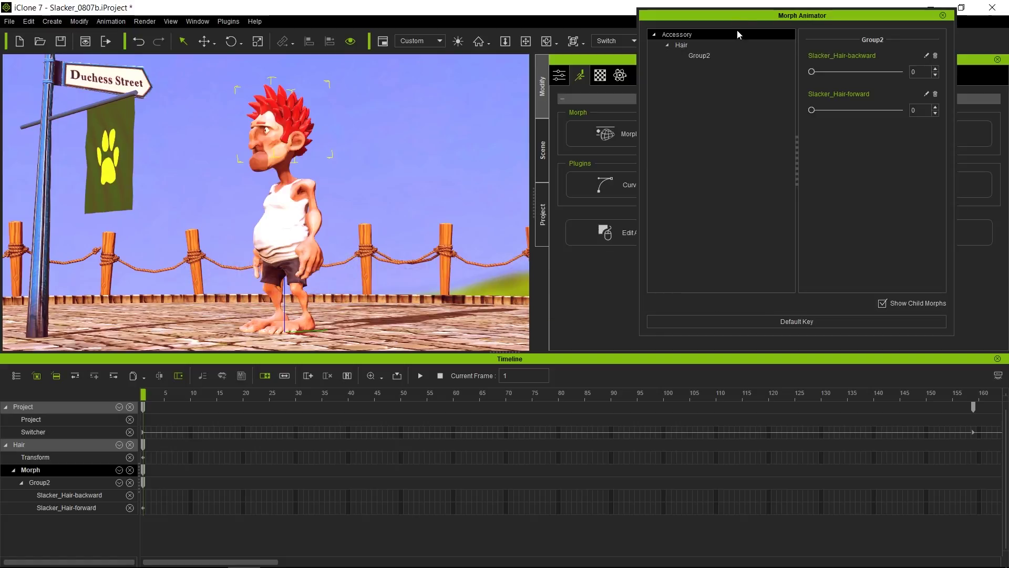
left_click_drag(744, 11, 661, 83)
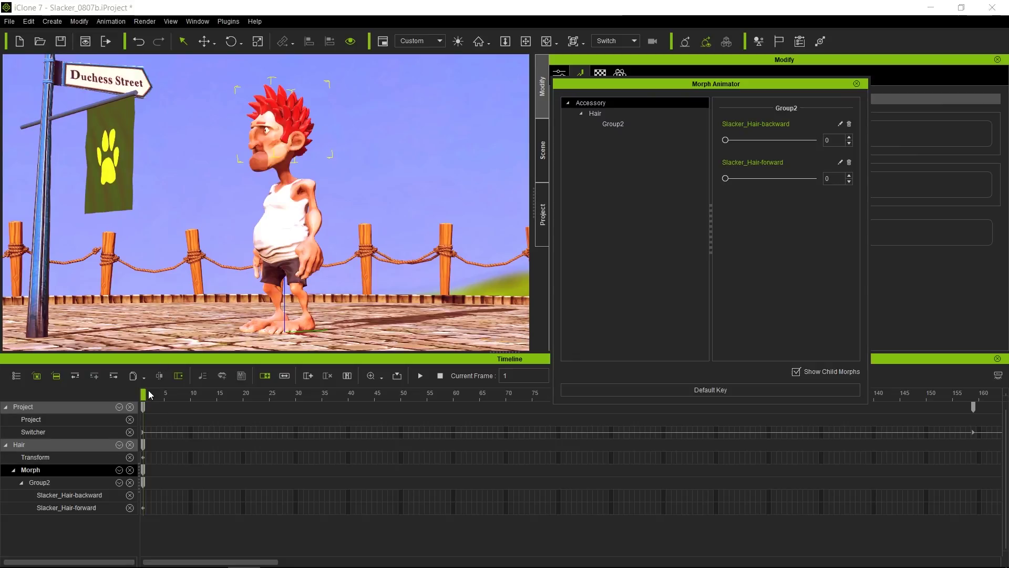
left_click_drag(146, 399, 178, 393)
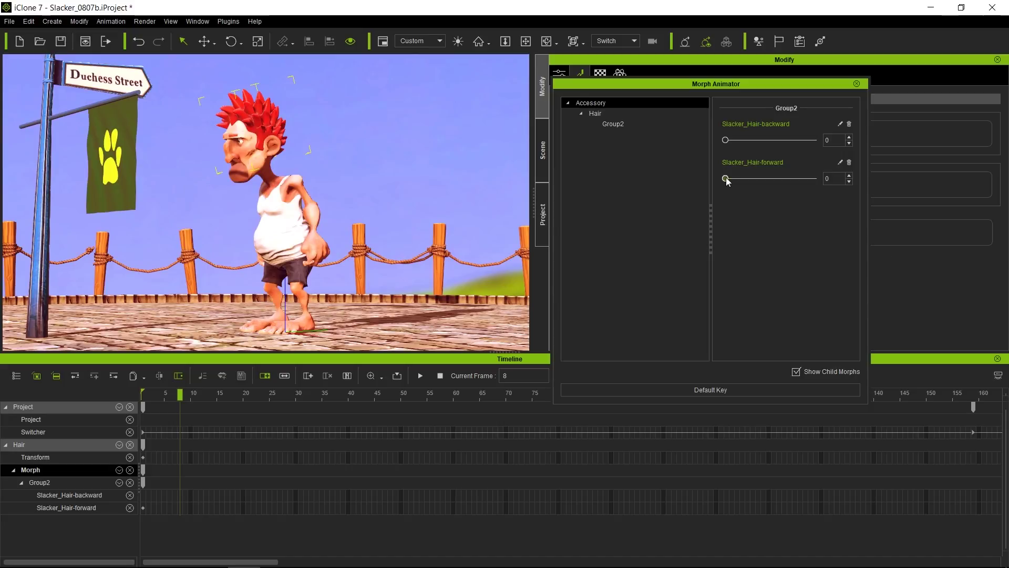
left_click_drag(725, 140, 755, 142)
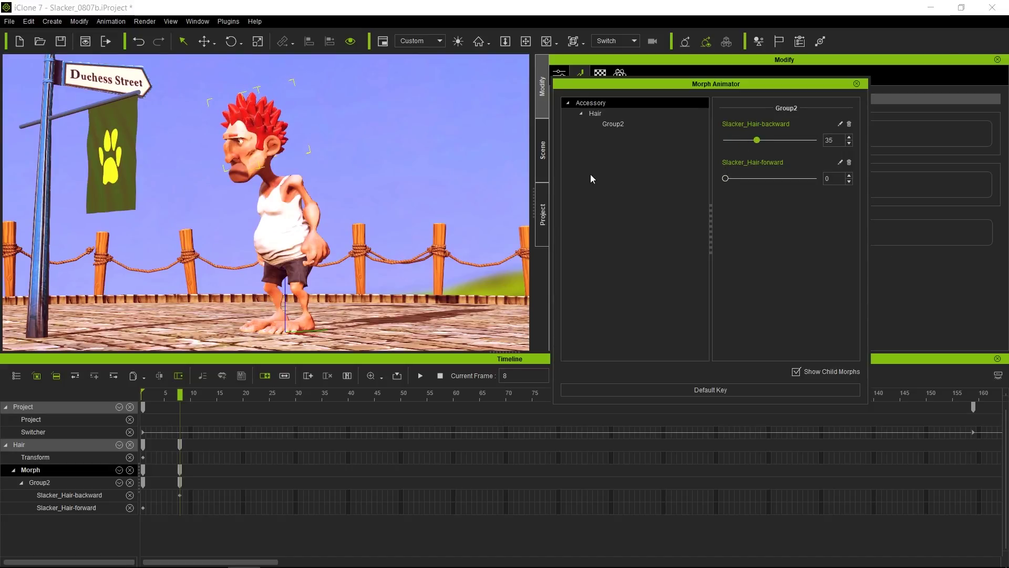
- Key Slacker_Hair-backward at 0 on frame 12 and add a default key for the hair morphs on frame 20
left_click_drag(182, 397, 200, 401)
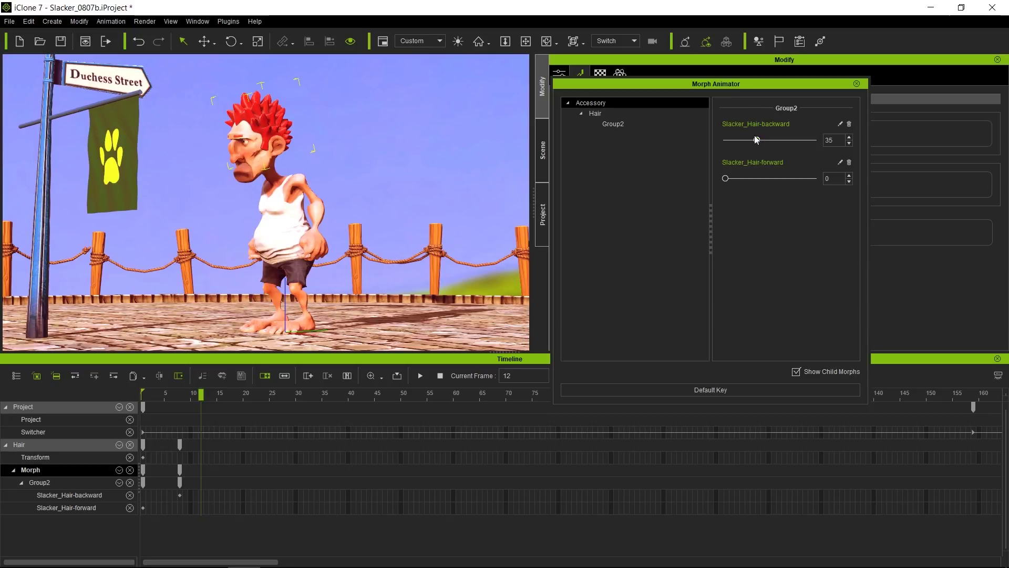
left_click_drag(757, 139, 710, 140)
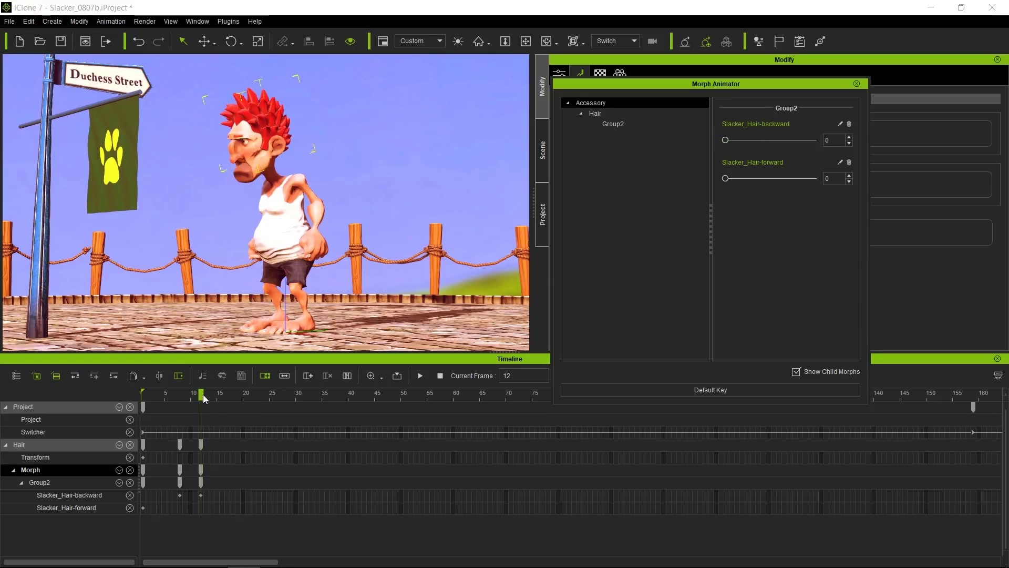
left_click_drag(203, 394, 244, 397)
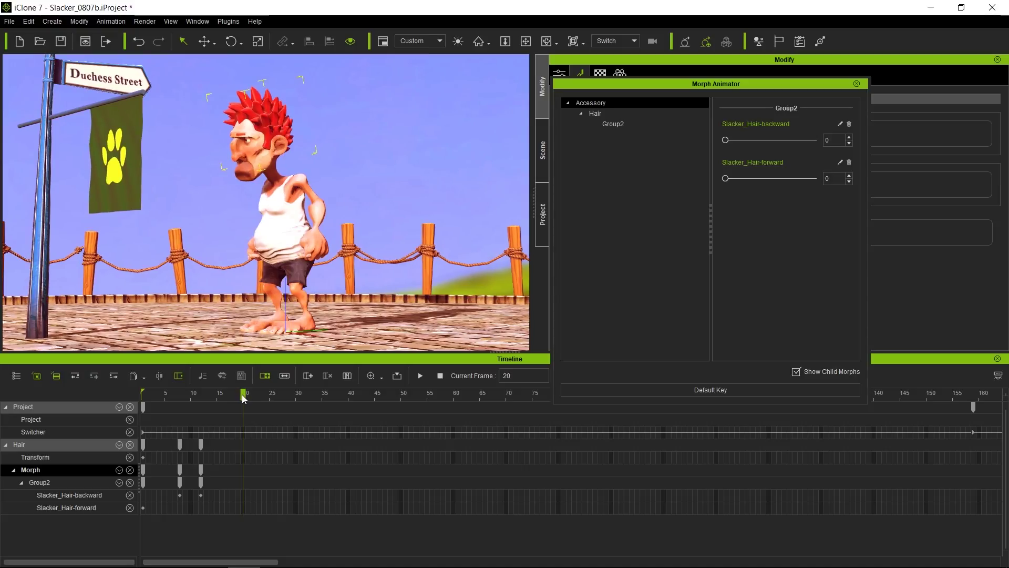
left_click(603, 389)
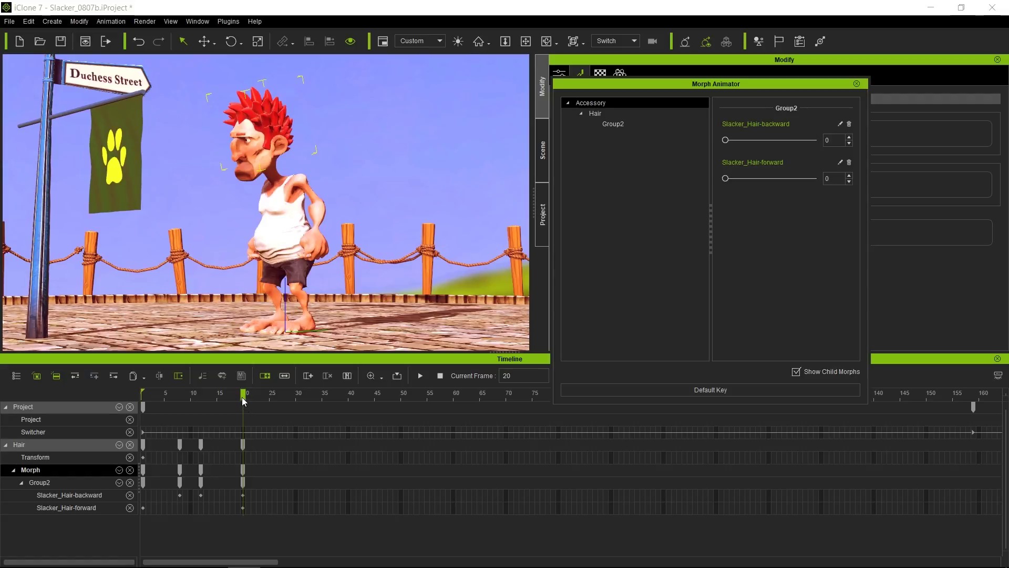
- Key Slacker_Hair-forward at 100 on frame 35 and add a default key for the hair morphs on frame 40
left_click_drag(243, 399, 332, 398)
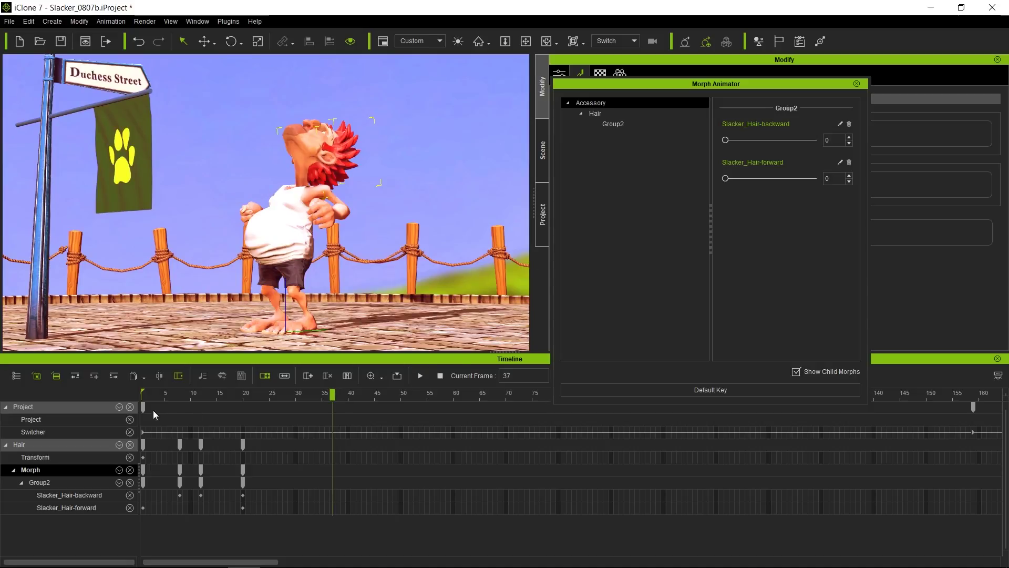
left_click_drag(333, 398, 323, 397)
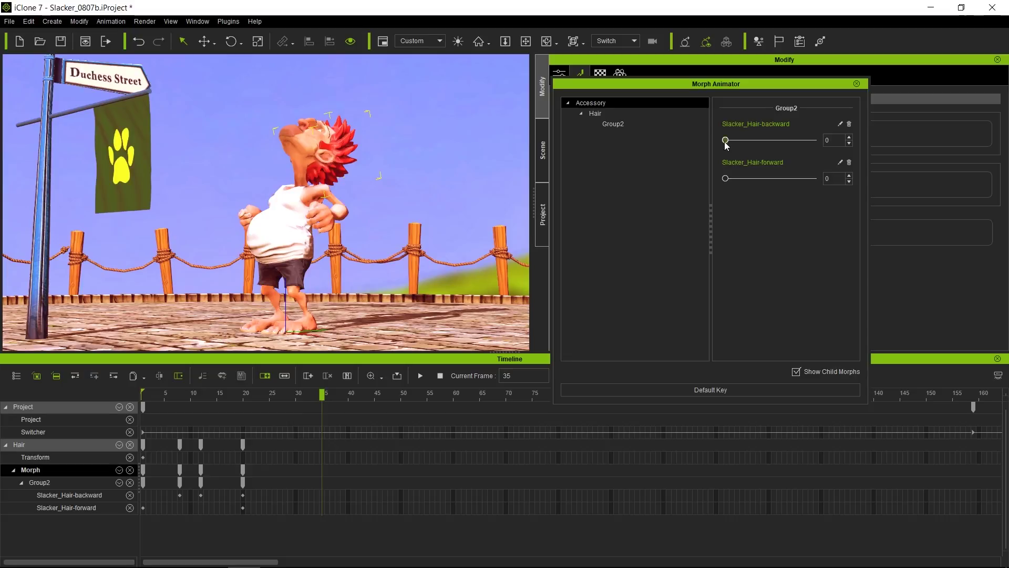
left_click_drag(726, 178, 822, 182)
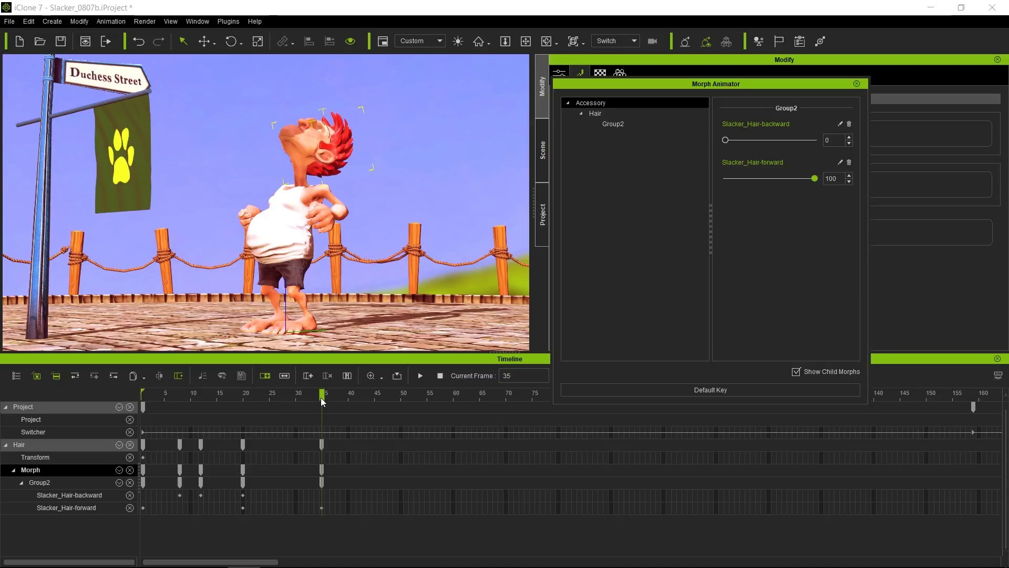
left_click_drag(323, 401, 350, 398)
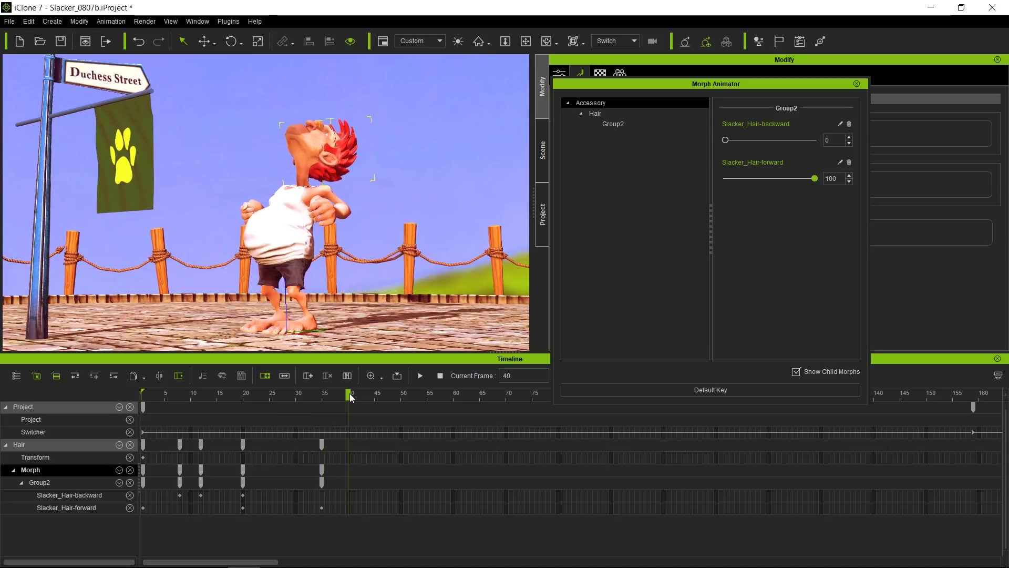
left_click(705, 389)
- Key Slacker_Hair-backward at 99 on frame 55 and at 0 on frame 77
left_click_drag(347, 398, 428, 395)
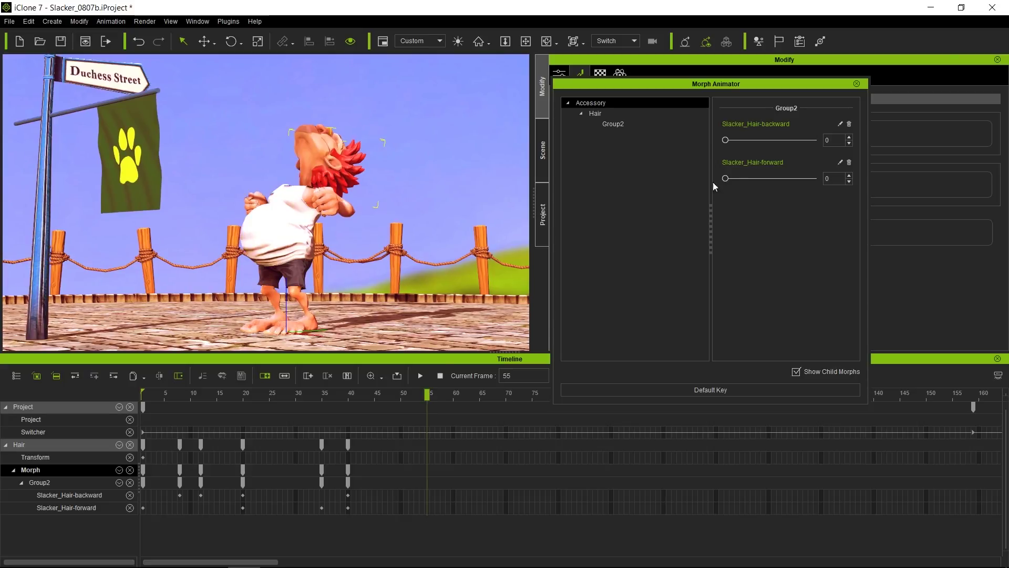
left_click_drag(727, 141, 813, 148)
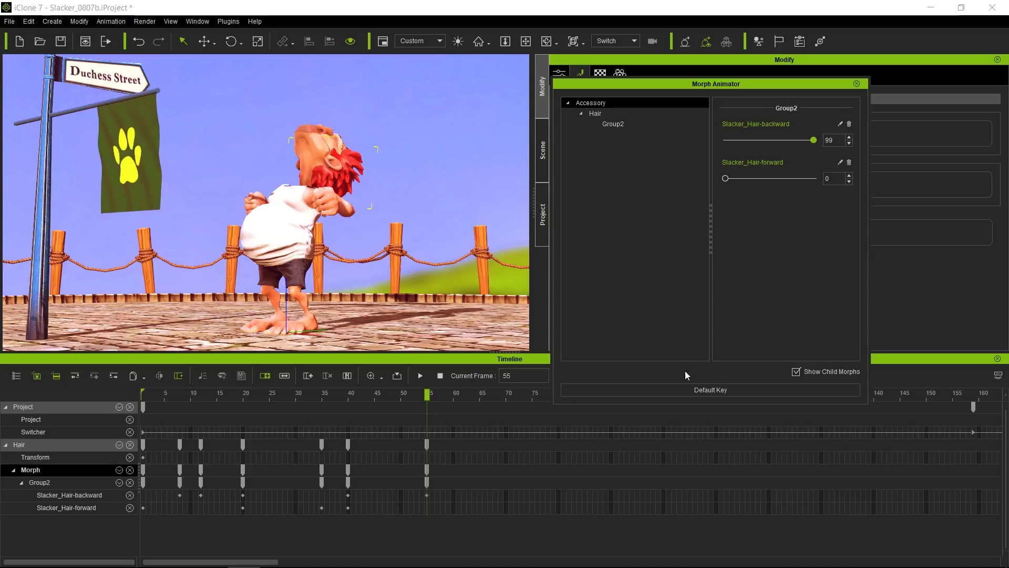
left_click_drag(431, 396, 543, 392)
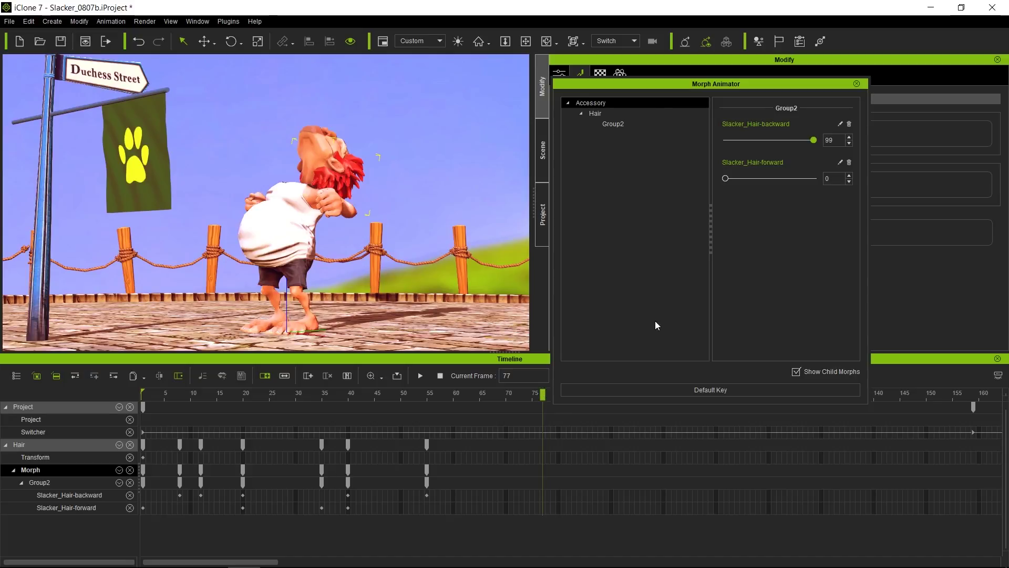
left_click_drag(813, 139, 730, 141)
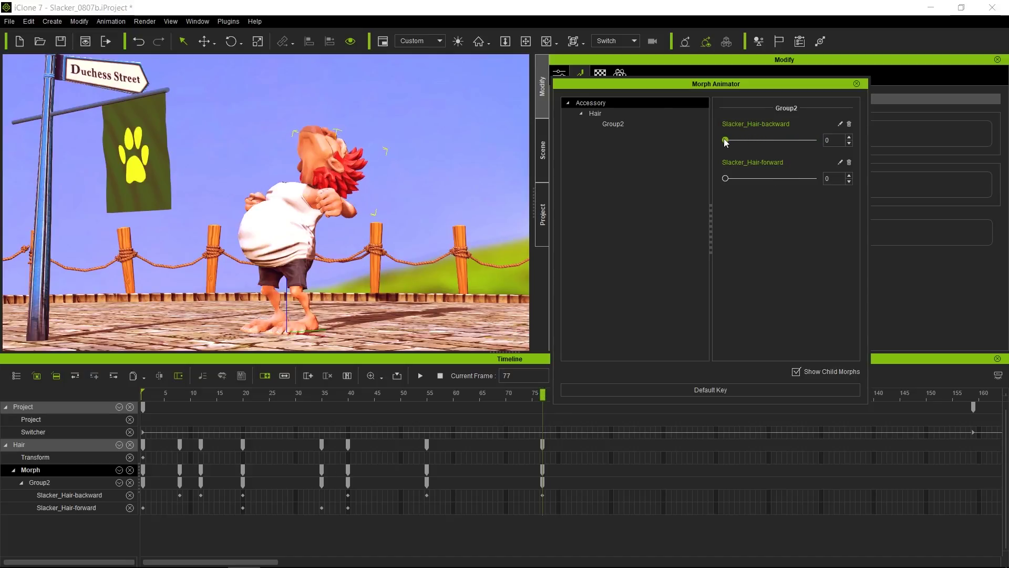
- Key Slacker_Hair-backward at 100 on frame 96 and at 0 on frame 106
left_click_drag(544, 396, 683, 410)
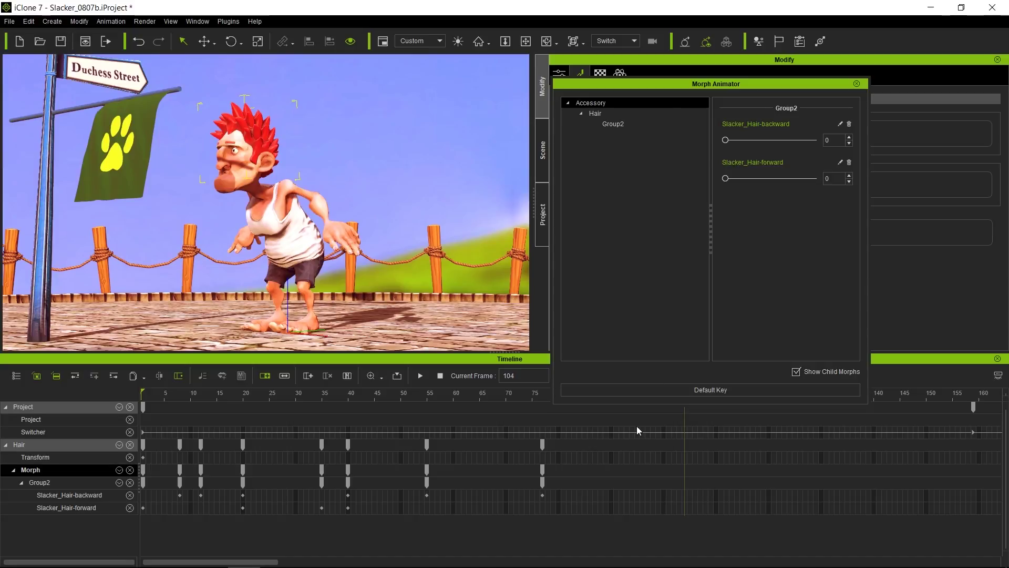
left_click_drag(701, 85, 721, 24)
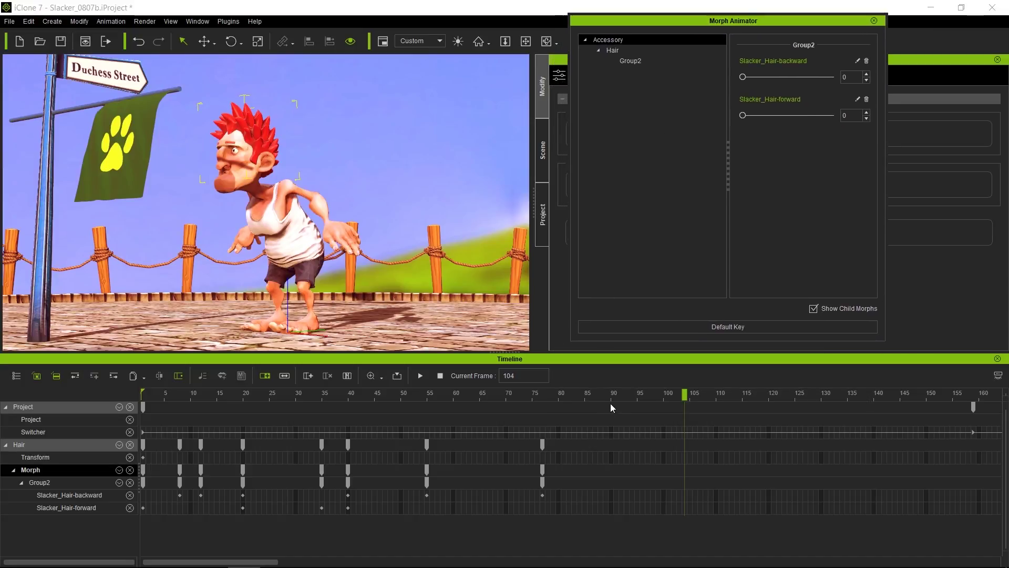
left_click_drag(547, 396, 646, 396)
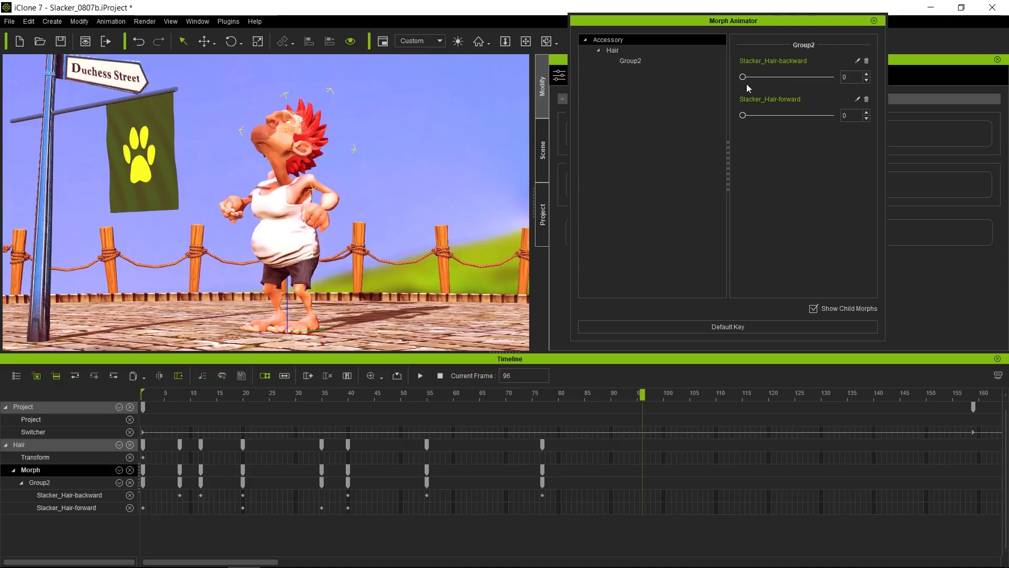
left_click_drag(743, 78, 851, 75)
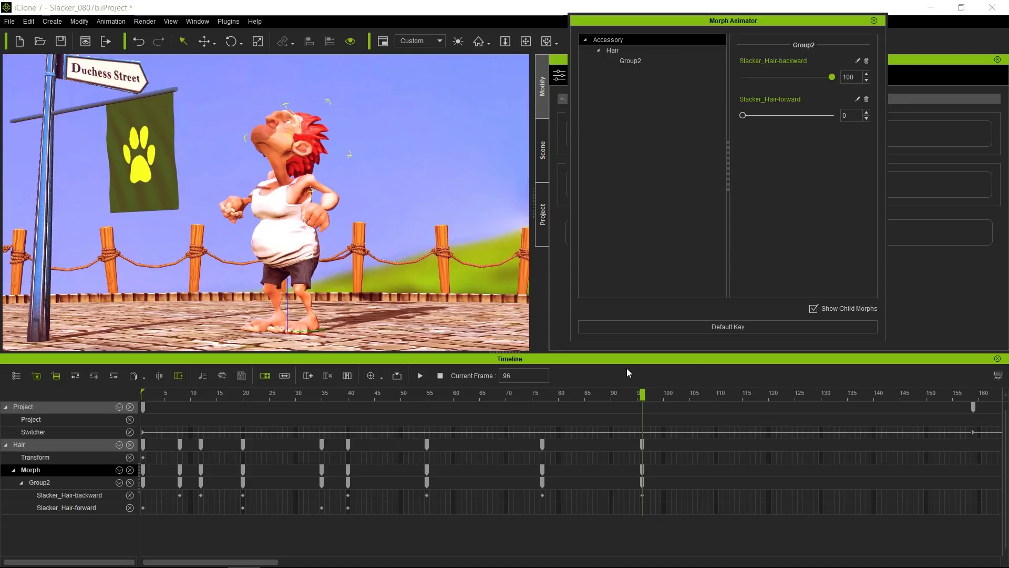
left_click_drag(648, 395, 698, 401)
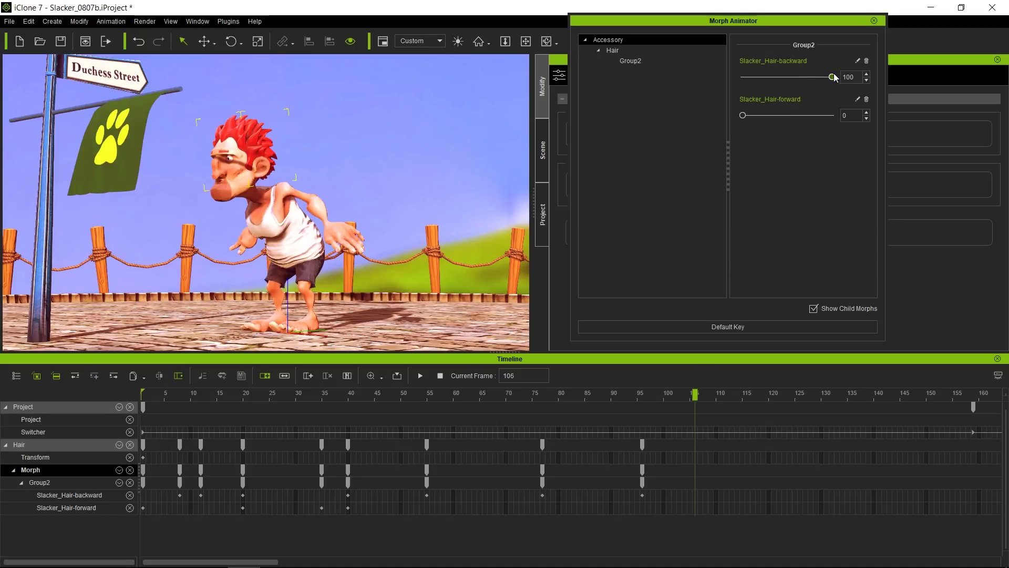
left_click_drag(837, 77, 734, 79)
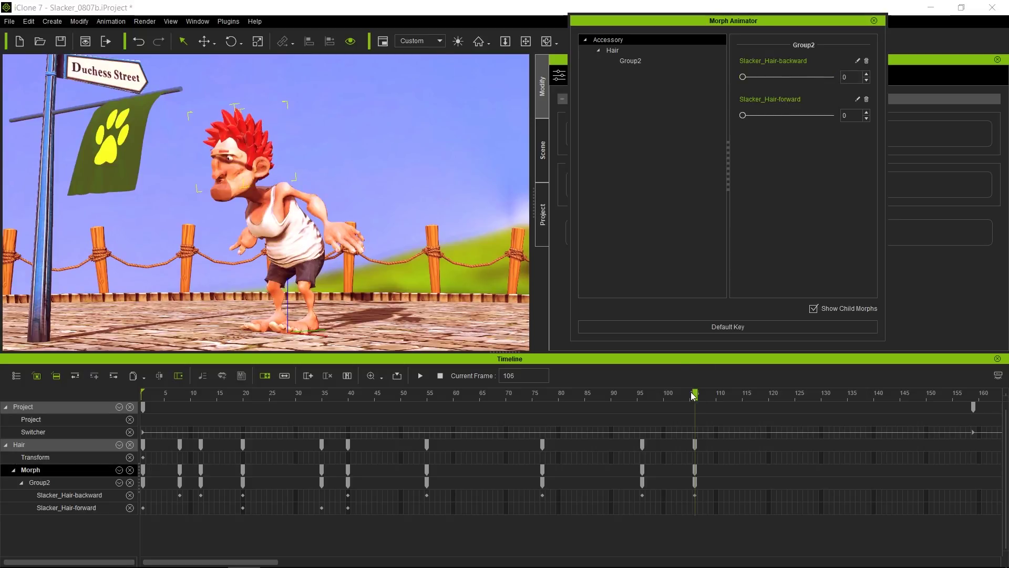
- Key Slacker_Hair-forward at 57 on frame 114 and at 0 on frame 125
left_click_drag(696, 396, 737, 397)
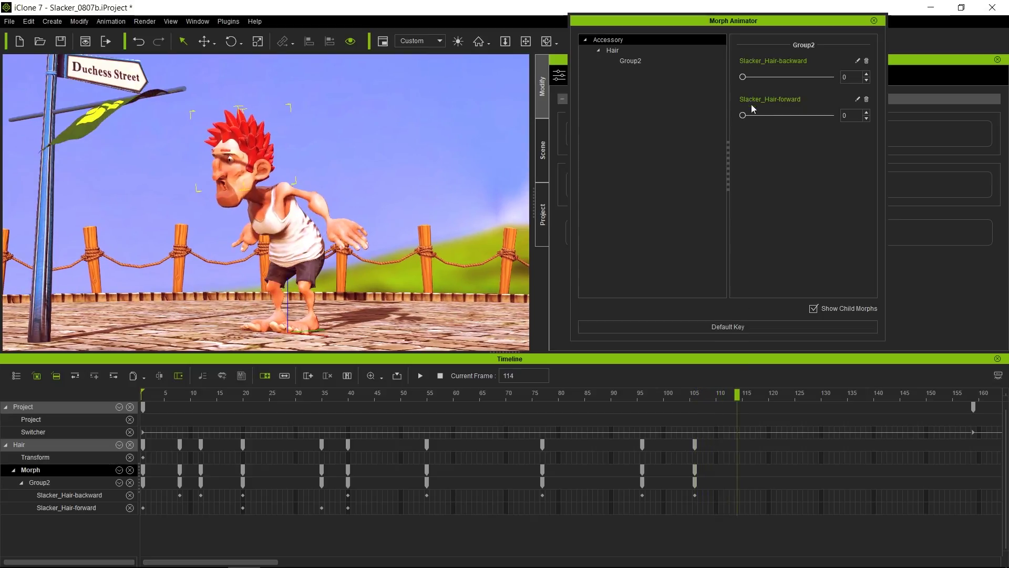
left_click_drag(744, 116, 794, 121)
left_click_drag(736, 394, 794, 392)
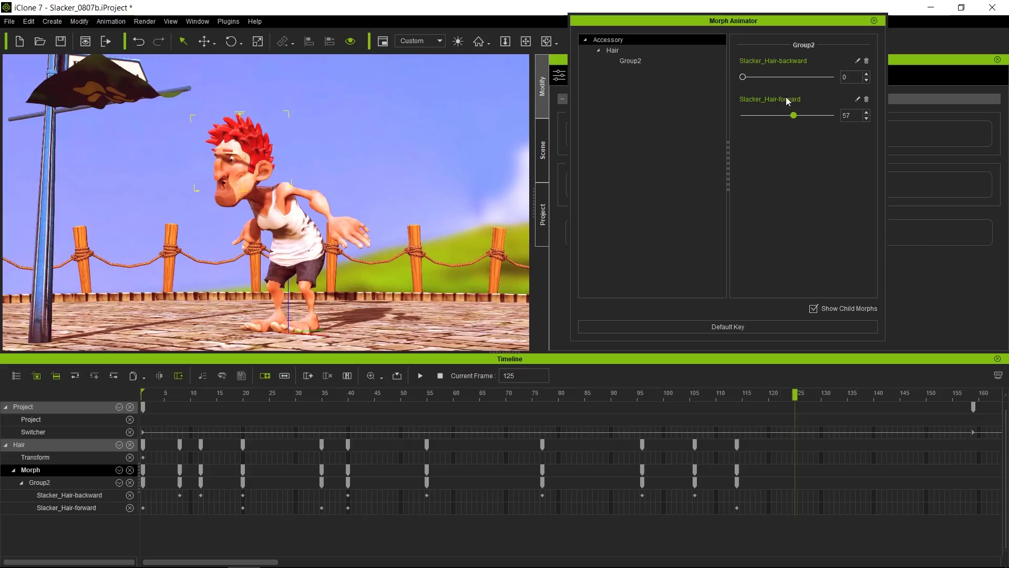
left_click_drag(789, 115, 707, 117)
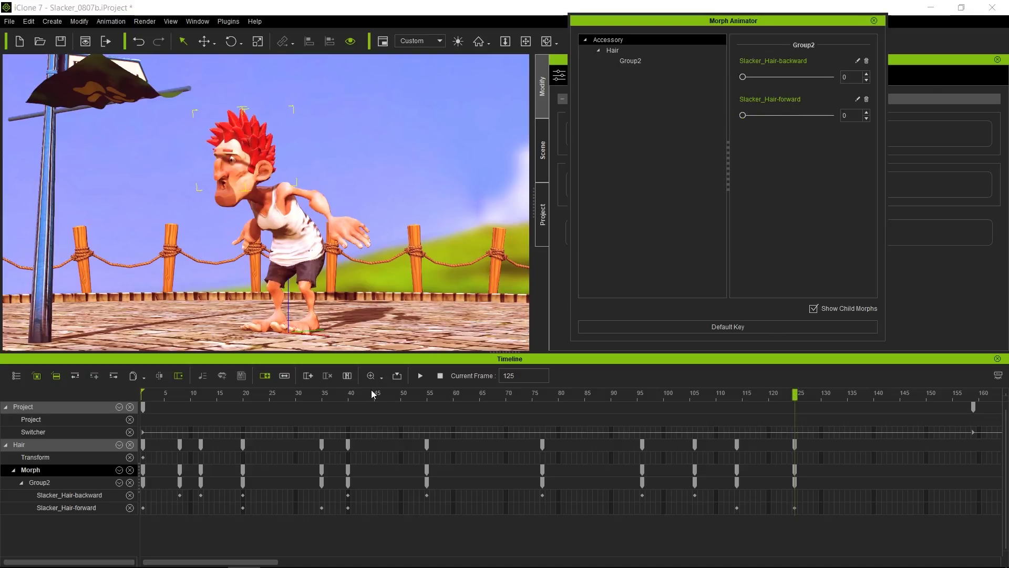
- Play back the animation to check the hair morphs, stop it and close Morph Animator
key("space")
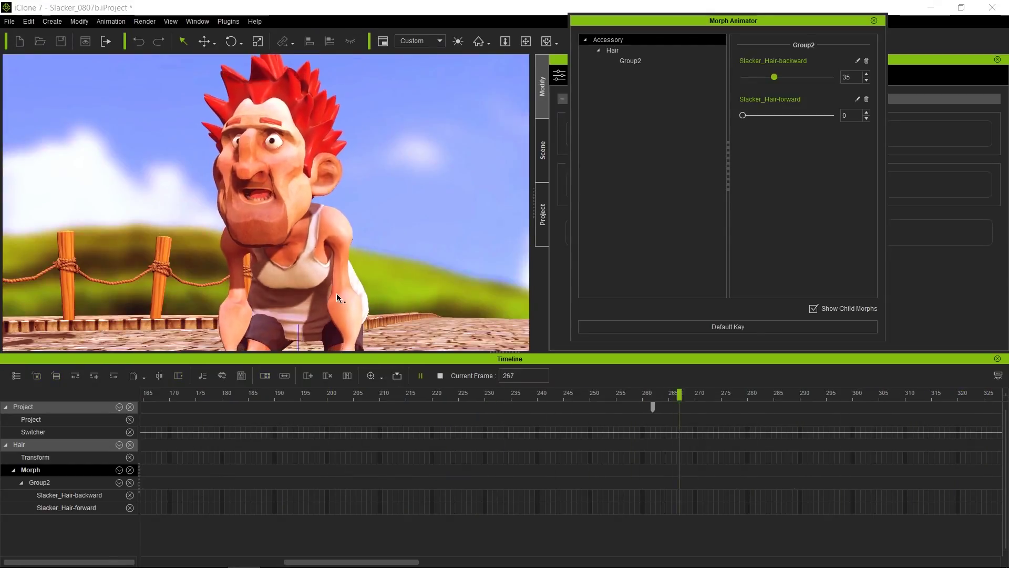
left_click(333, 156)
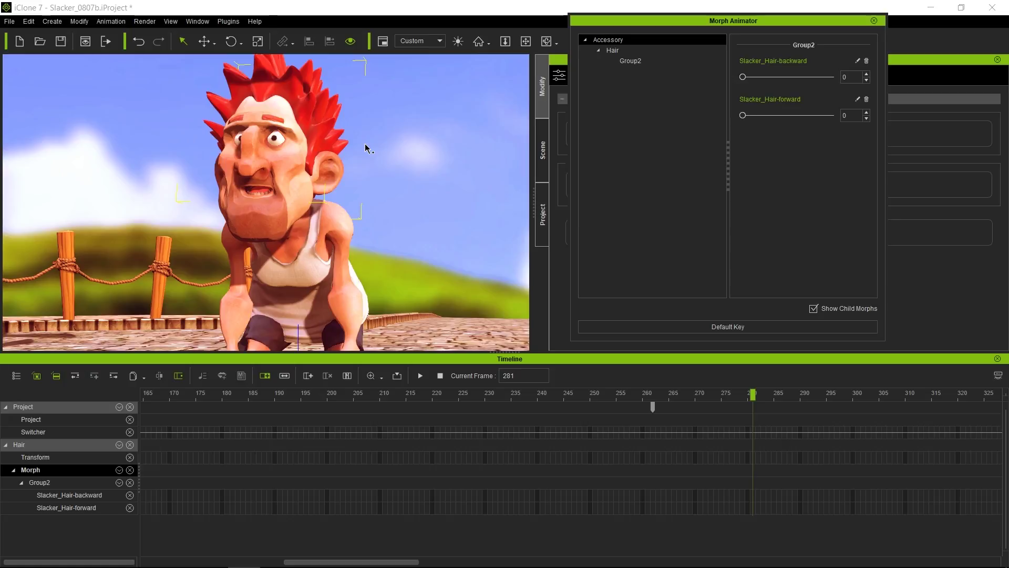
left_click(873, 21)
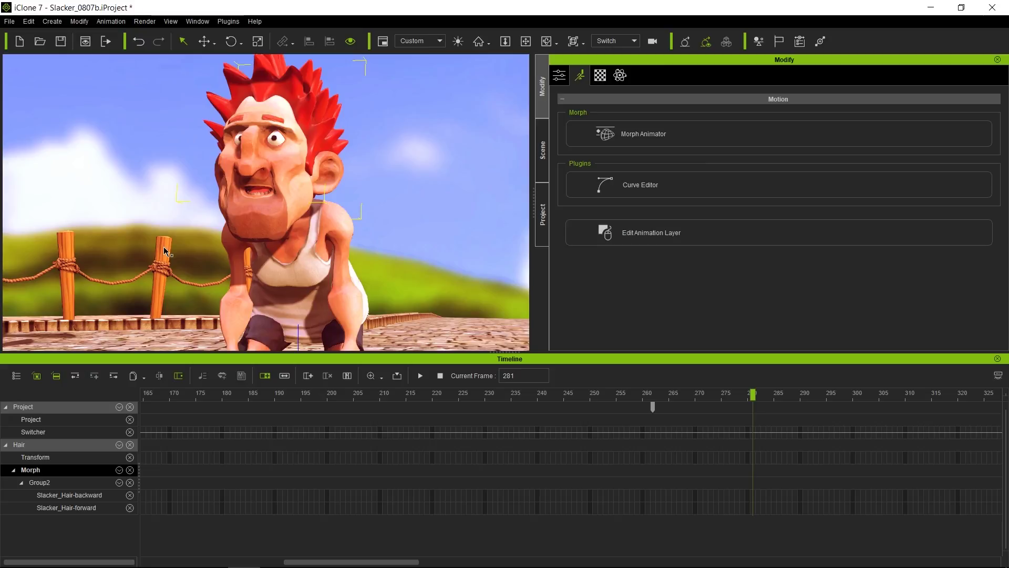
- Select the Slacker_Morph avatar and open Morph Animator from its motion settings
left_click(241, 236)
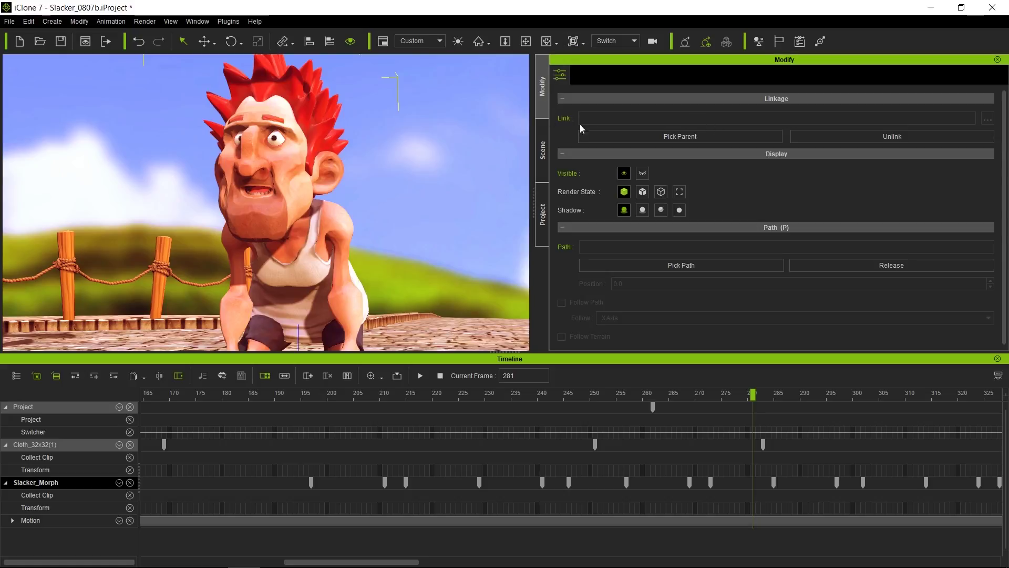
left_click(283, 208)
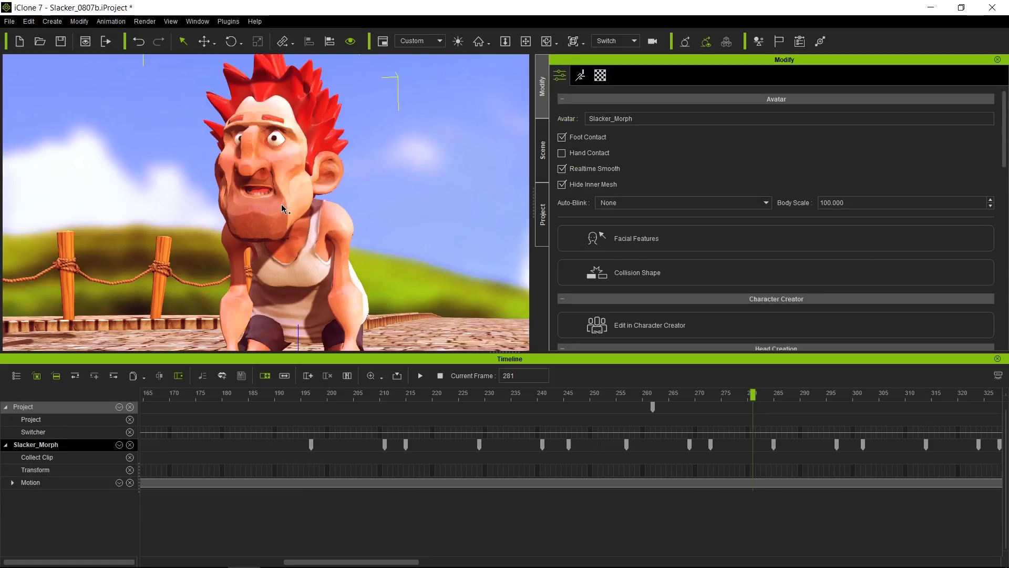
left_click(581, 77)
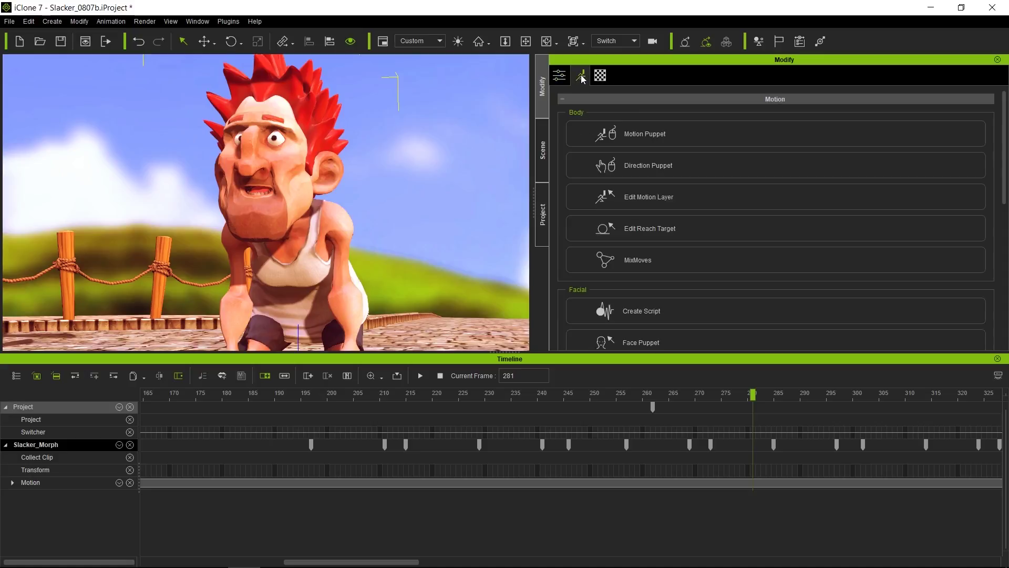
scroll(679, 220, "down", 6)
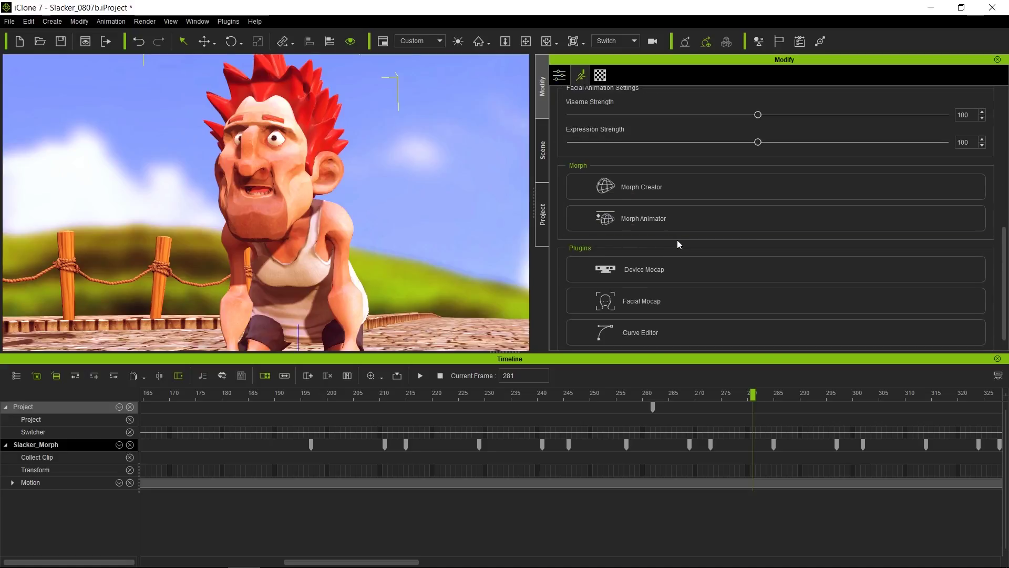
scroll(677, 240, "down", 1)
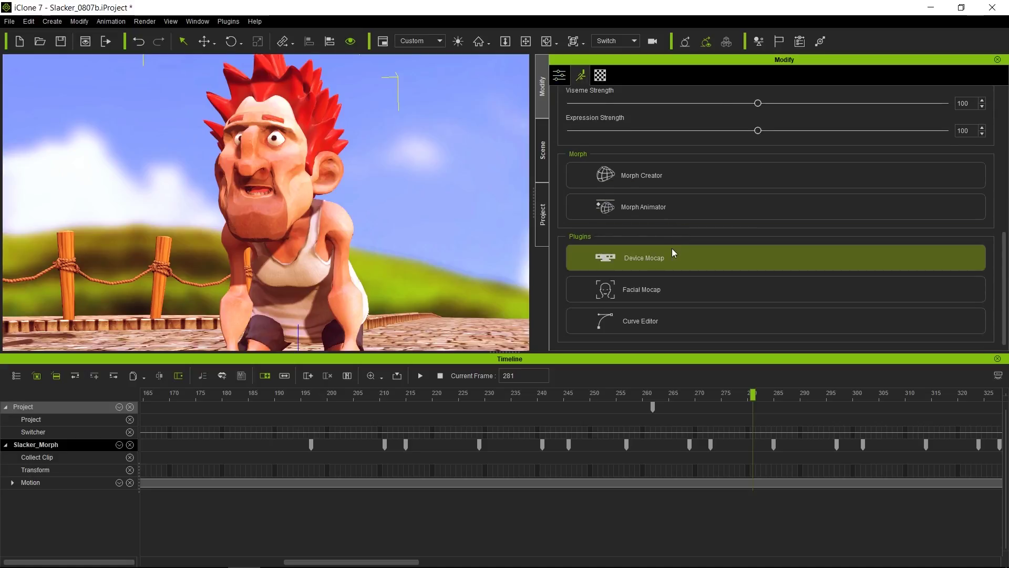
left_click(675, 210)
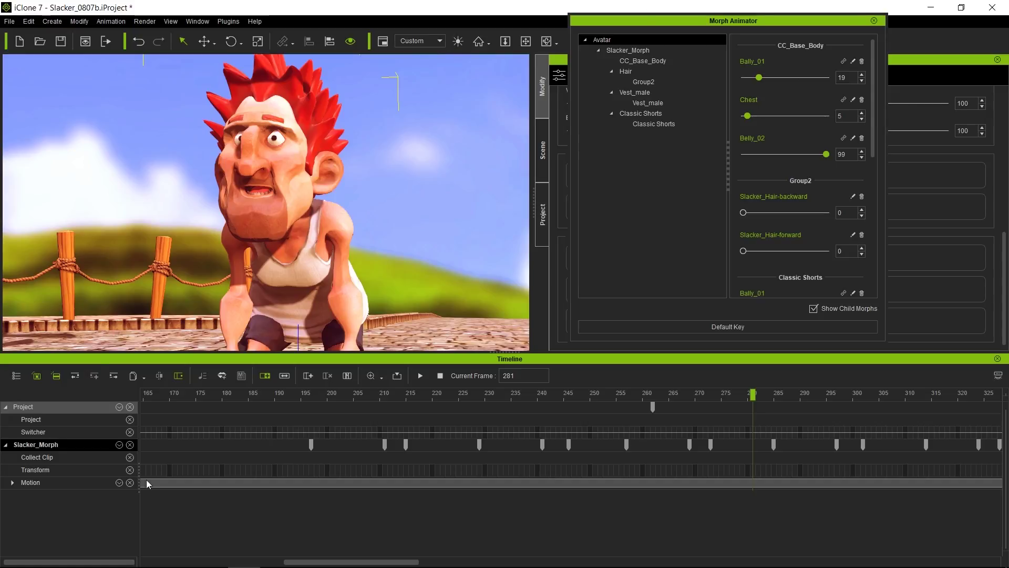
- Show Slacker_Morph's Morph track and expand it to display all the CC_Base_Body morph keys in the timeline
left_click(118, 445)
left_click(124, 435)
left_click(90, 518)
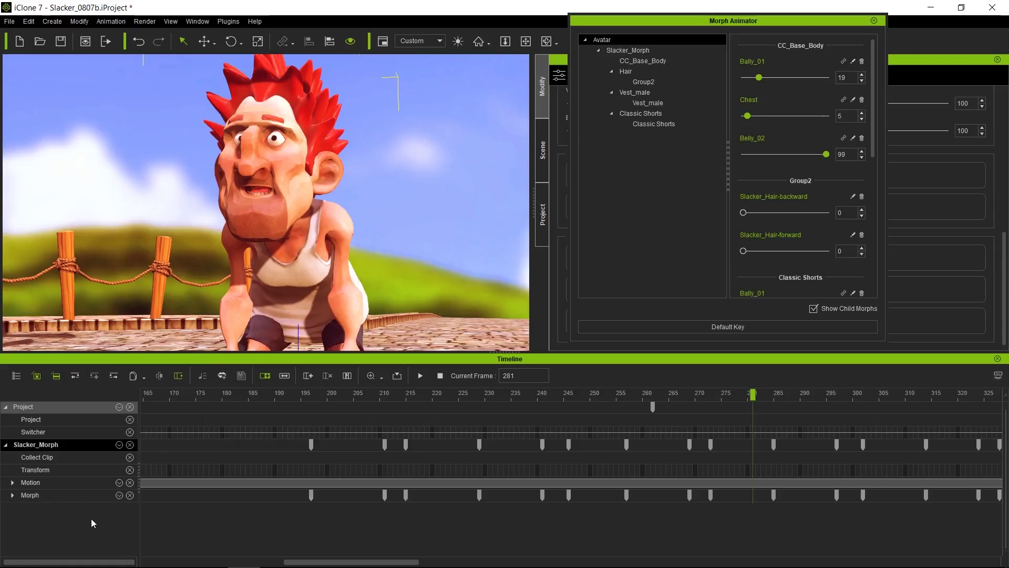
left_click(12, 496)
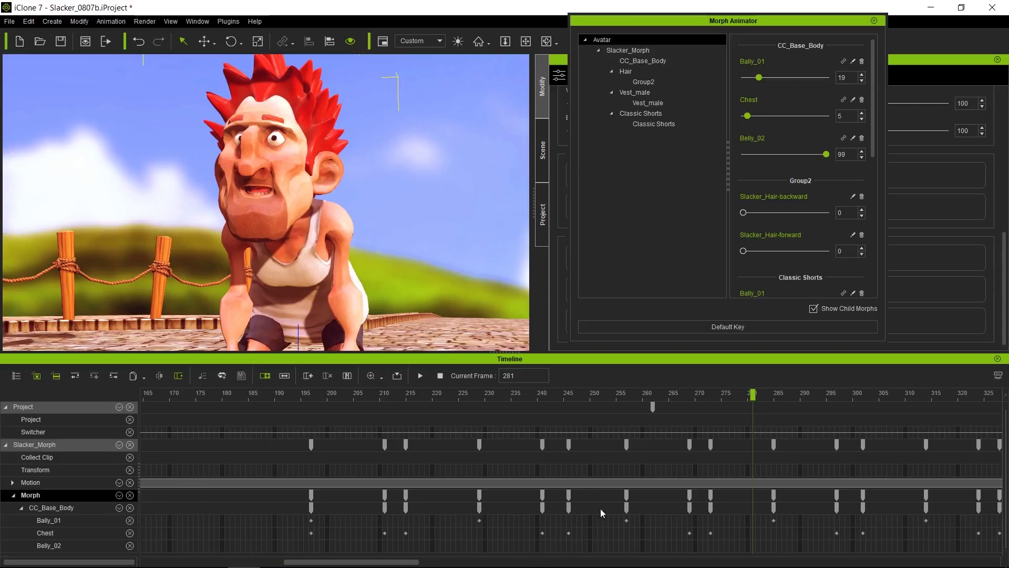
scroll(556, 482, "down", 5)
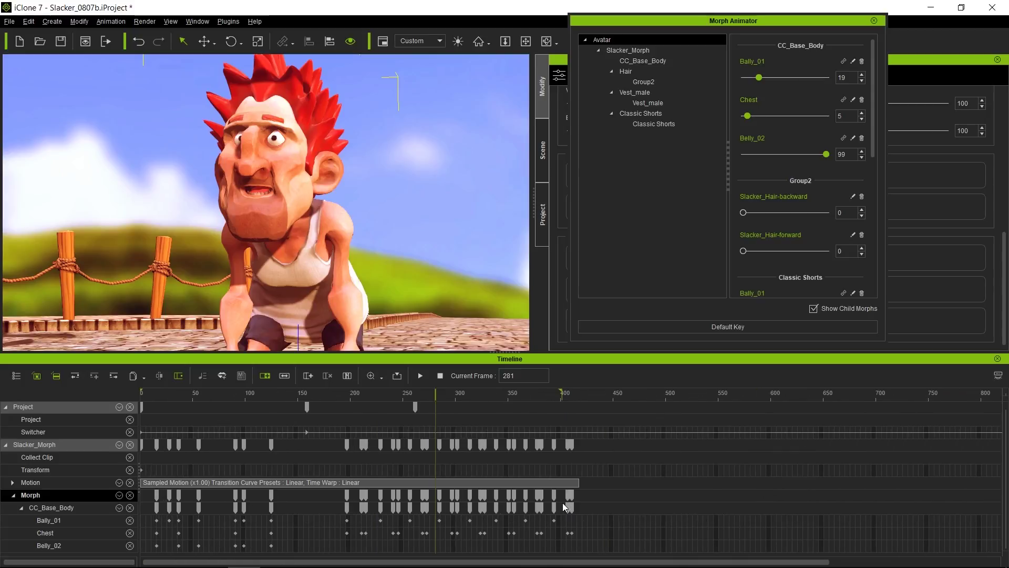
scroll(565, 507, "up", 2)
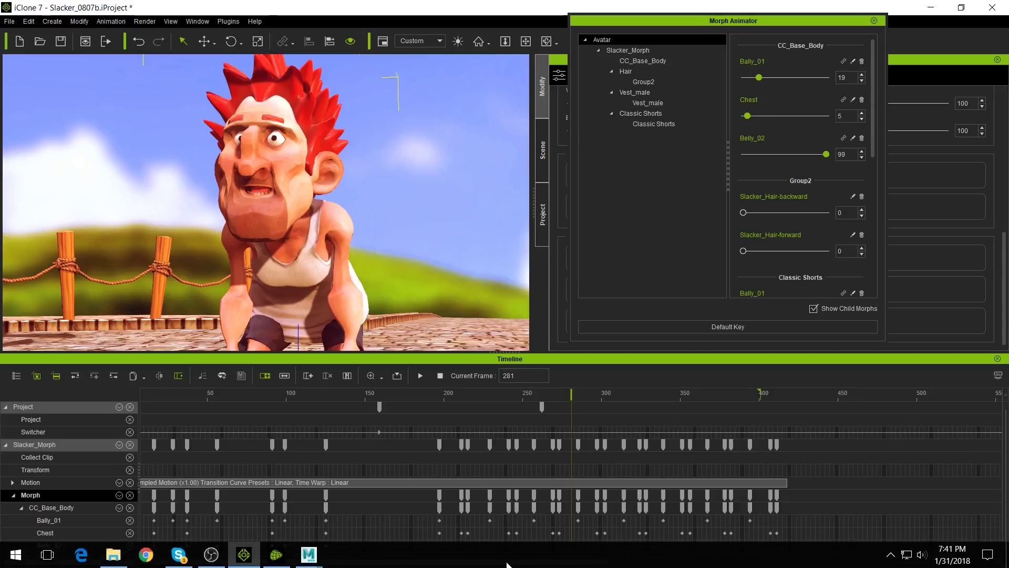
left_click_drag(502, 562, 497, 562)
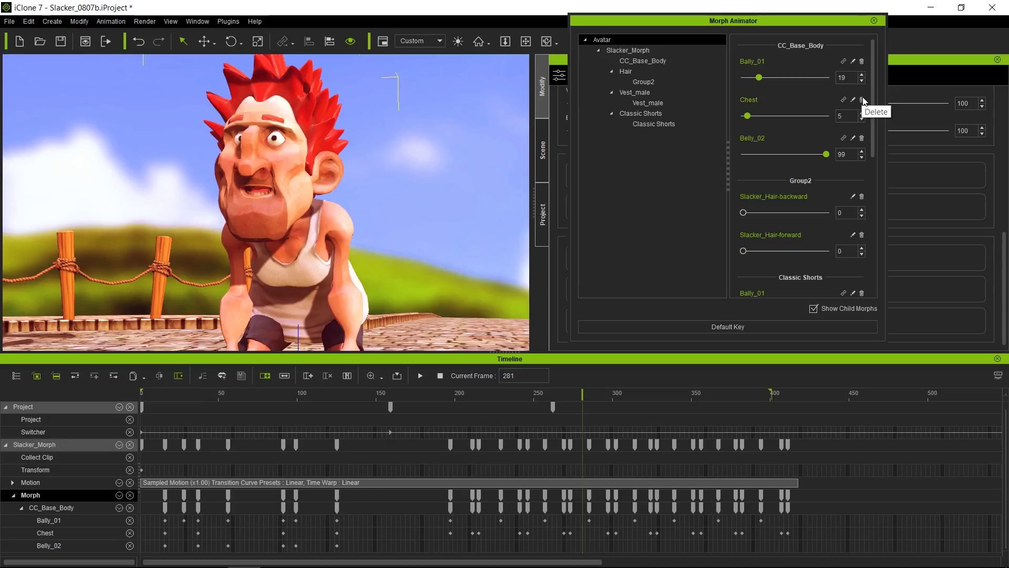
- Delete the Chest morph slider of CC_Base_Body together with its animation and play the project from the start
left_click(862, 100)
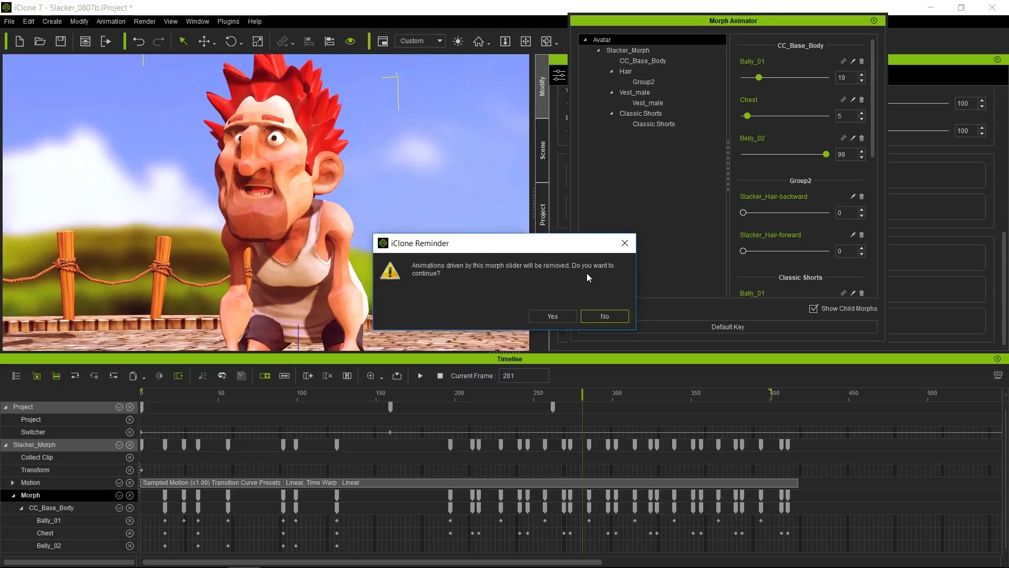
left_click(552, 316)
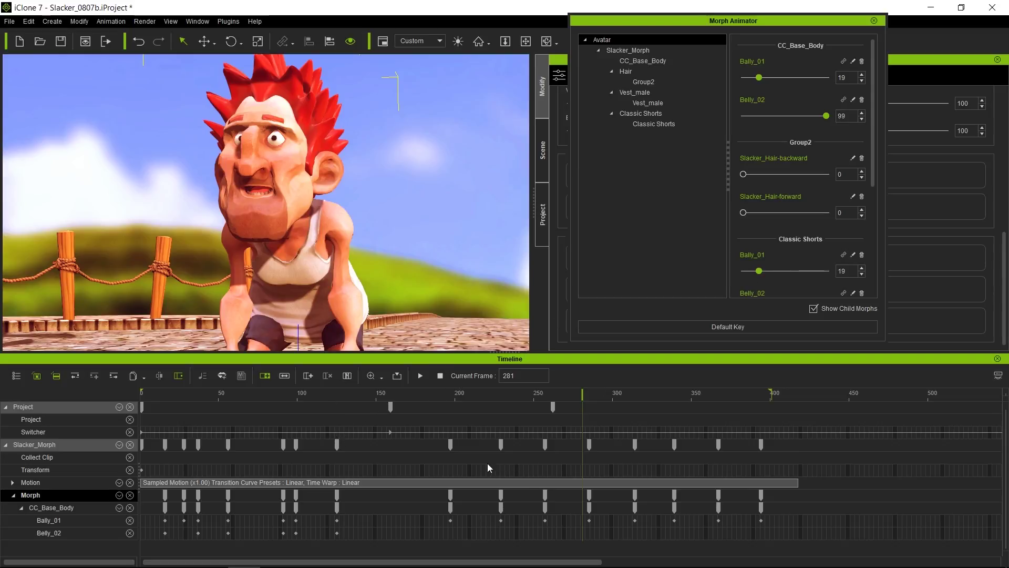
left_click_drag(359, 390, 10, 401)
key("space")
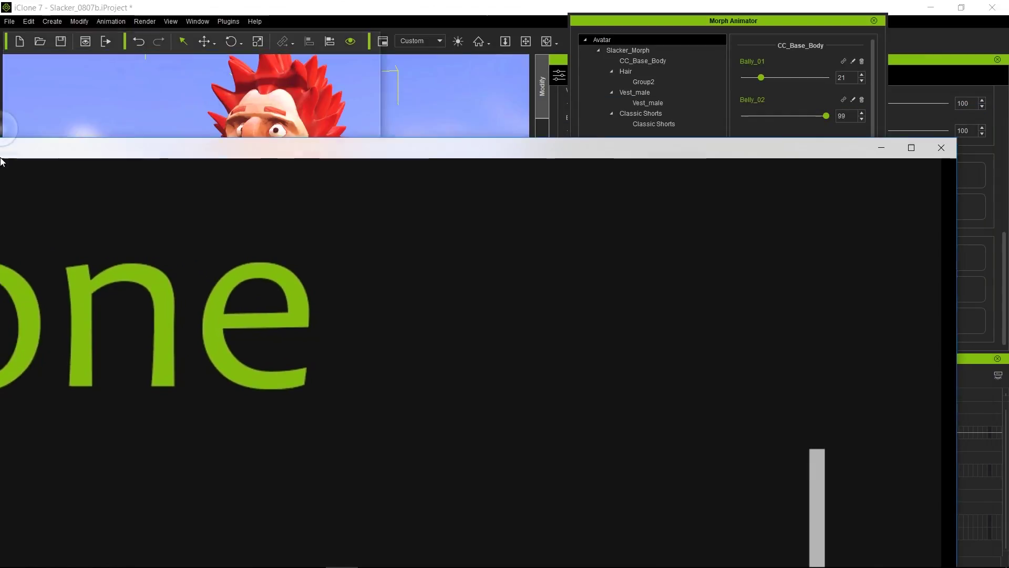
- Play the clip 4-3.Morph Animation Advacned in a maximized Movies & TV window, review its ending, and close Morph Animator in iClone
double_click(110, 165)
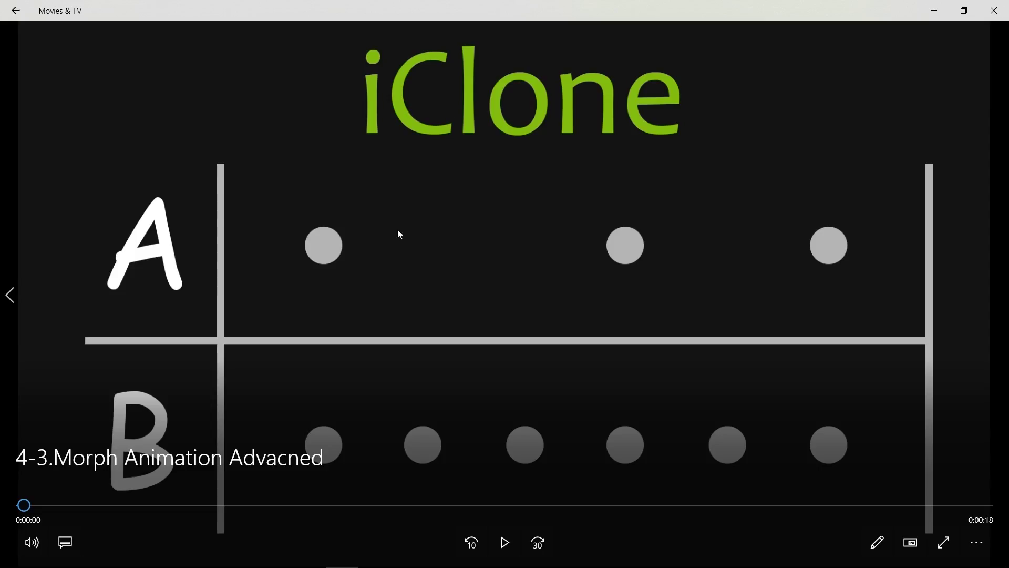
left_click(506, 541)
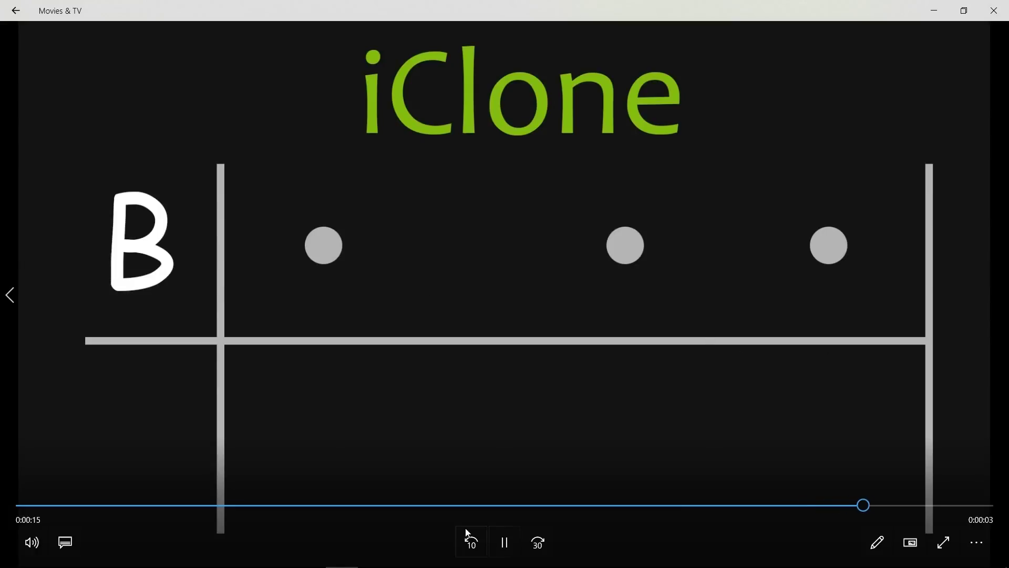
left_click(943, 509)
left_click_drag(844, 505, 812, 524)
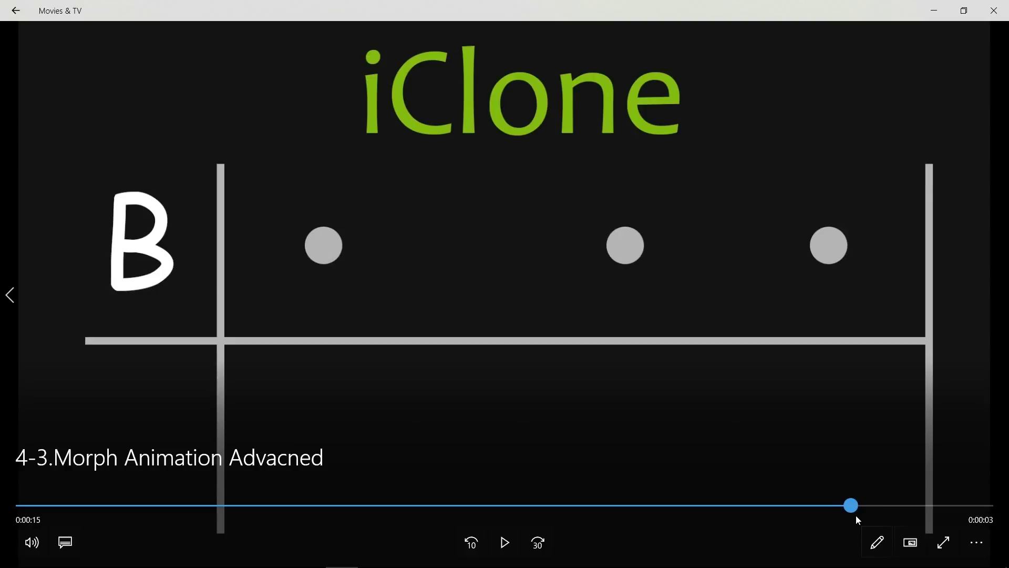
left_click_drag(881, 521, 698, 525)
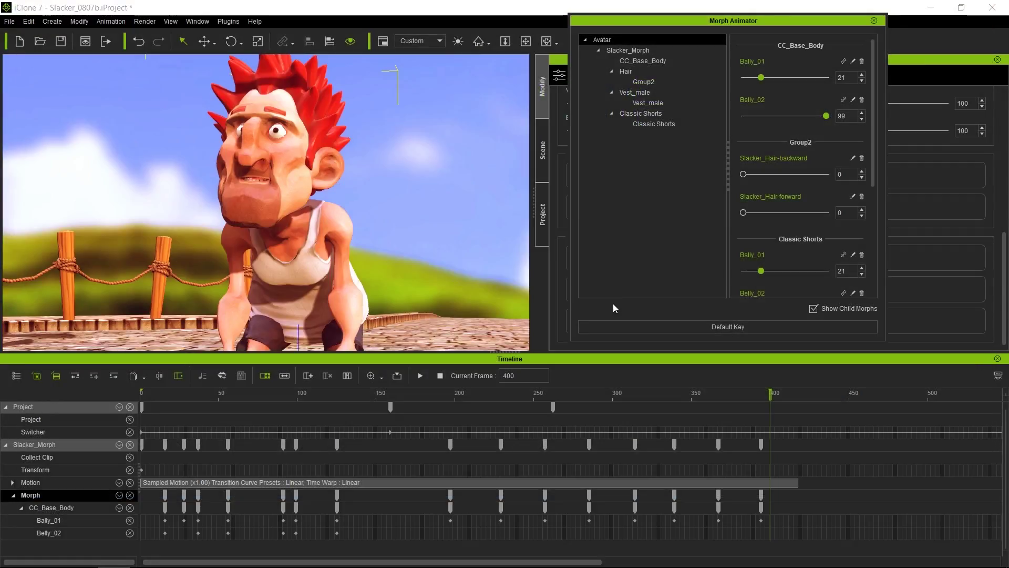
left_click(875, 21)
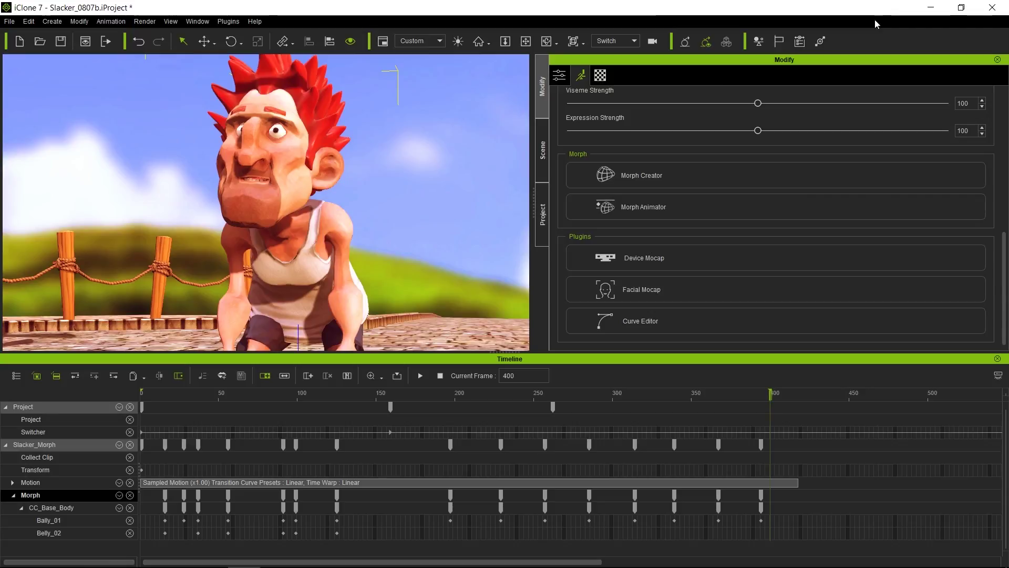